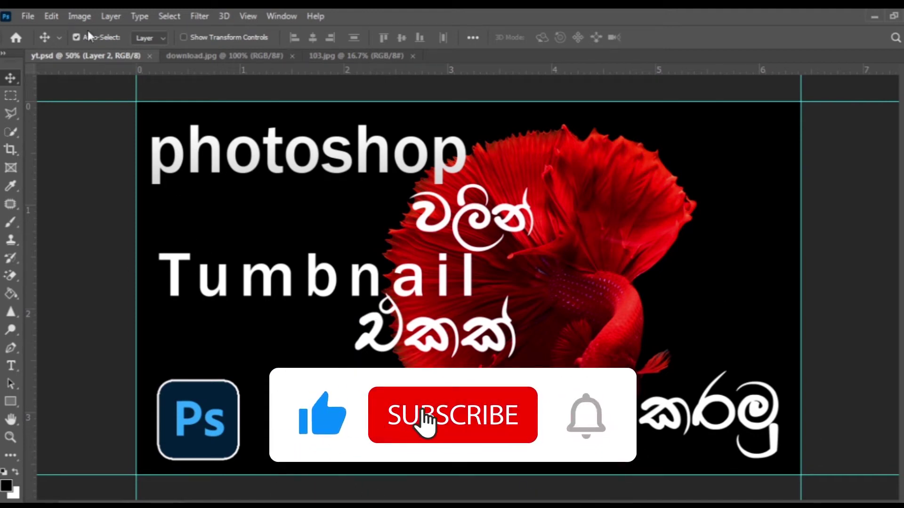
Open the New Document dialog, prefilled with a 1920×1080 px, 300 ppi canvas
{"action": "left_click", "coordinate": [29, 17]}
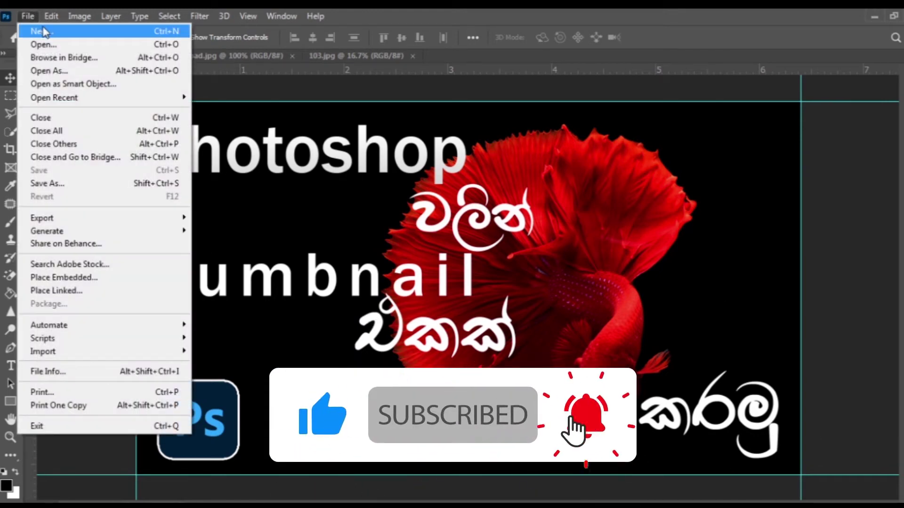
{"action": "left_click", "coordinate": [28, 16]}
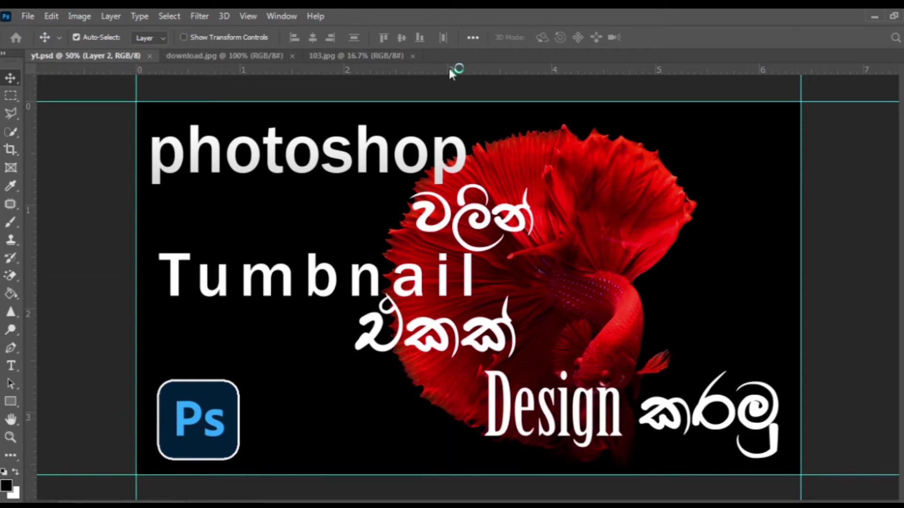
{"action": "key", "text": "ctrl+n"}
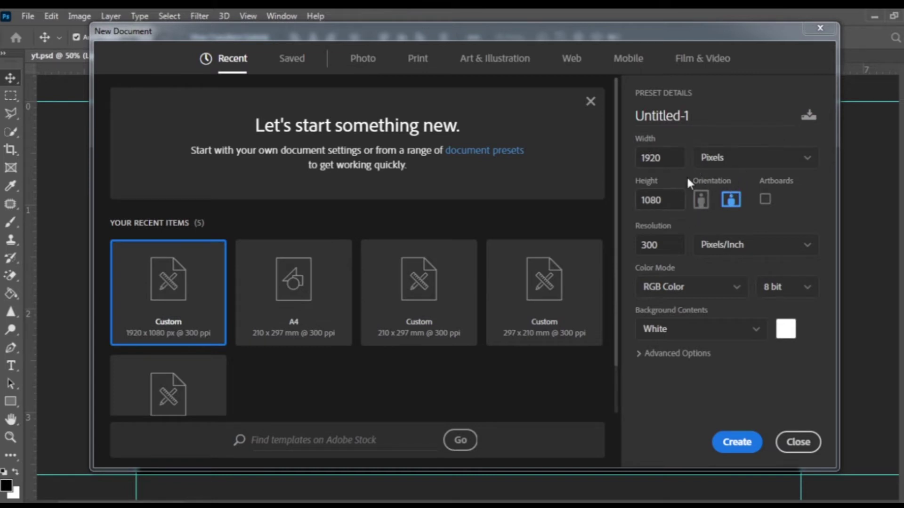
Confirm 1920×1080 pixels, landscape orientation and 300 ppi, and create the blank document
{"action": "left_click", "coordinate": [671, 198]}
{"action": "left_click", "coordinate": [669, 155]}
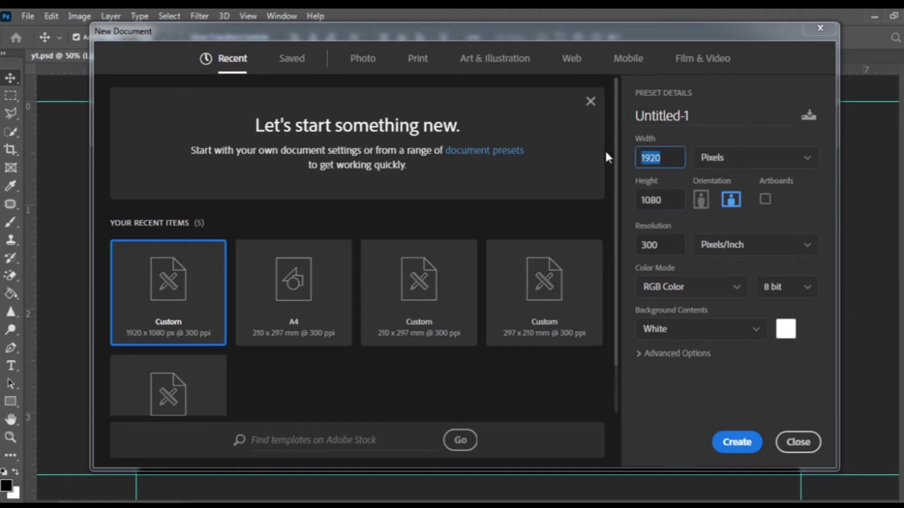
{"action": "left_click", "coordinate": [734, 205]}
{"action": "left_click", "coordinate": [753, 163]}
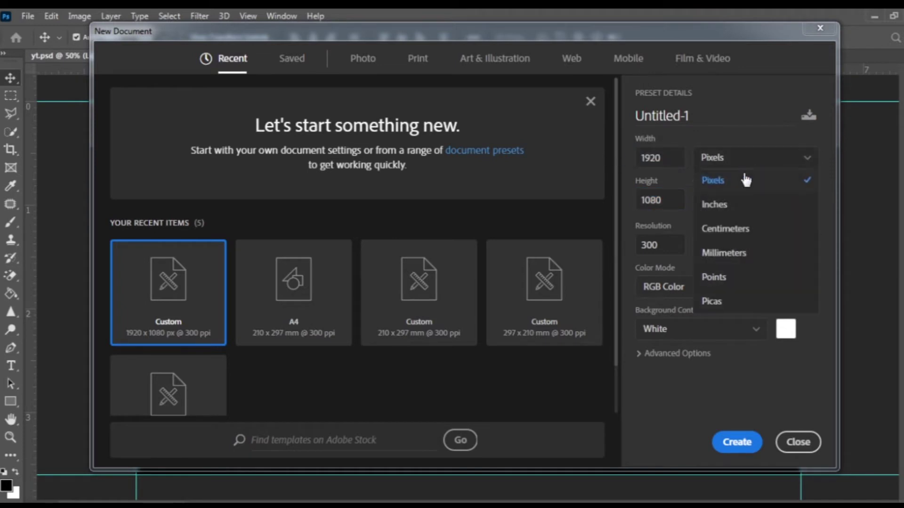
{"action": "left_click", "coordinate": [724, 184]}
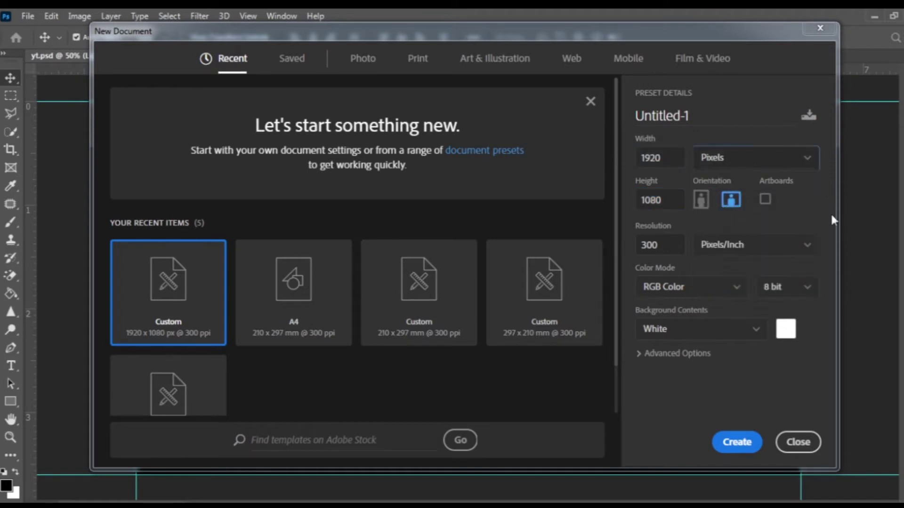
{"action": "left_click", "coordinate": [686, 244]}
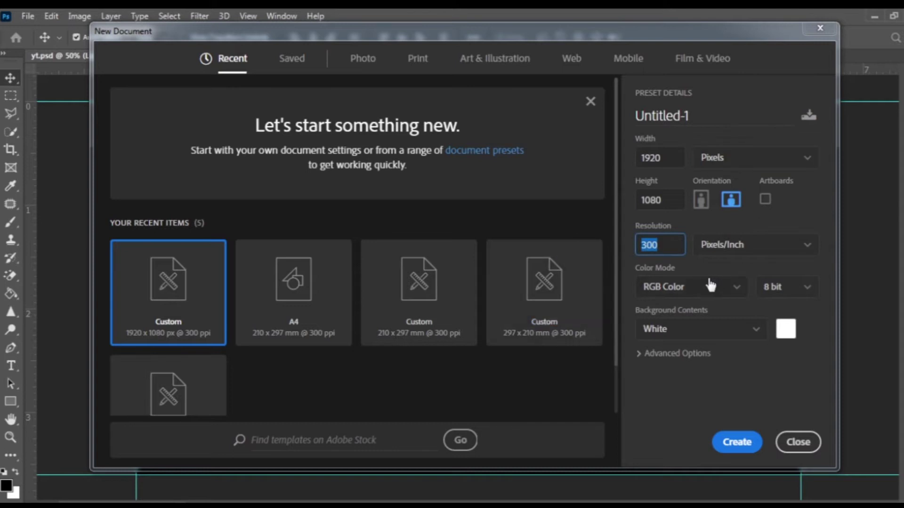
{"action": "left_click", "coordinate": [728, 440]}
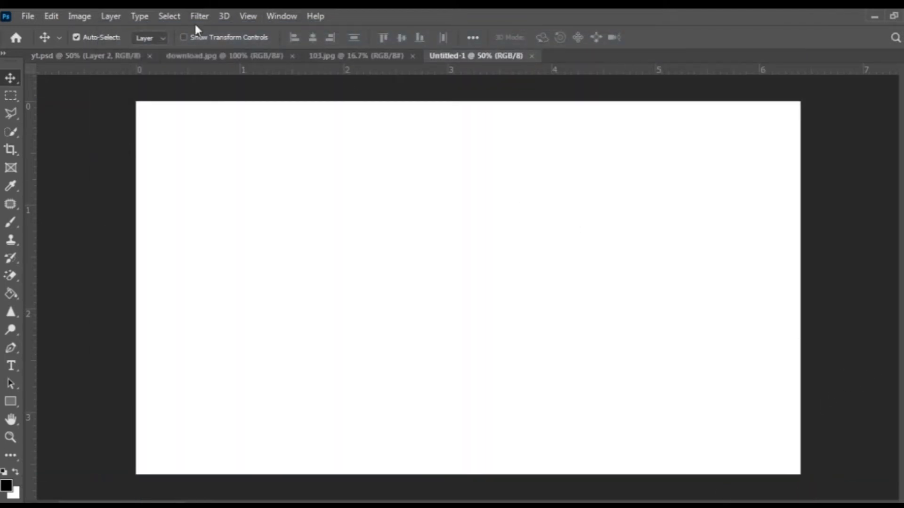
Drag guides onto the left, top, right and bottom canvas edges, then view the 103.jpg fish photo
{"action": "mouse_move", "coordinate": [32, 233]}
{"action": "left_mouse_down"}
{"action": "mouse_move", "coordinate": [45, 224]}
{"action": "mouse_move", "coordinate": [138, 232]}
{"action": "left_mouse_up"}
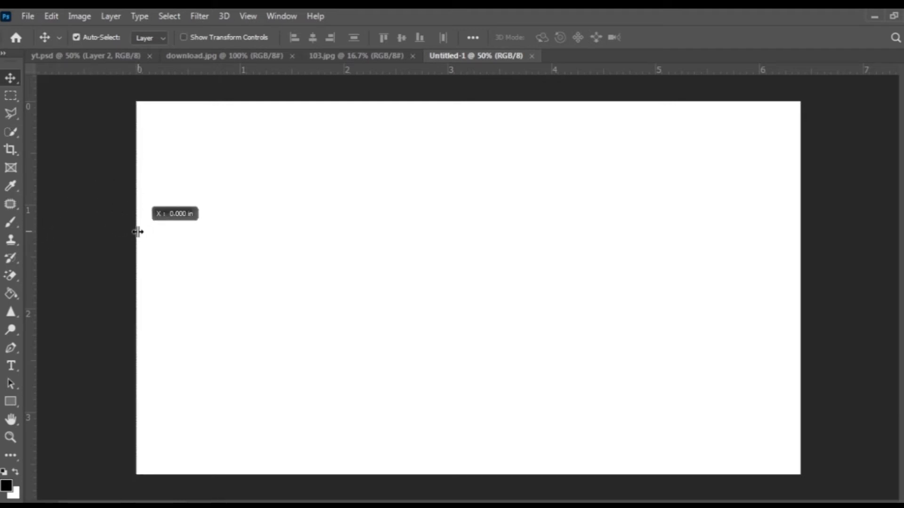
{"action": "left_click_drag", "start_coordinate": [258, 71], "coordinate": [263, 101]}
{"action": "left_click_drag", "start_coordinate": [37, 222], "coordinate": [804, 263]}
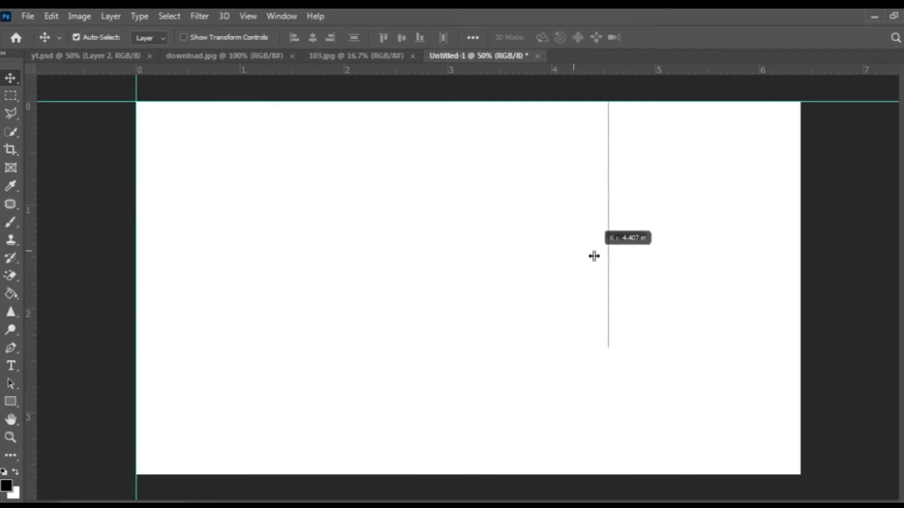
{"action": "left_click_drag", "start_coordinate": [804, 262], "coordinate": [800, 264]}
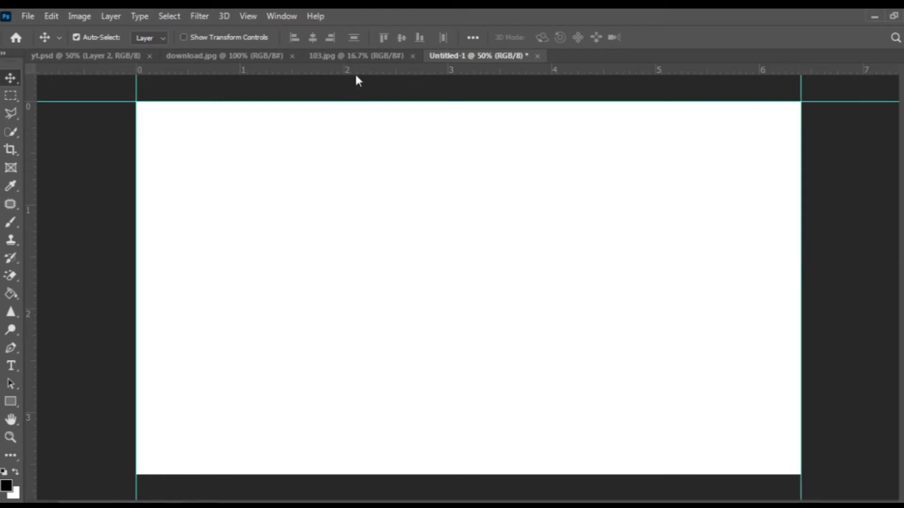
{"action": "left_click_drag", "start_coordinate": [355, 68], "coordinate": [386, 471]}
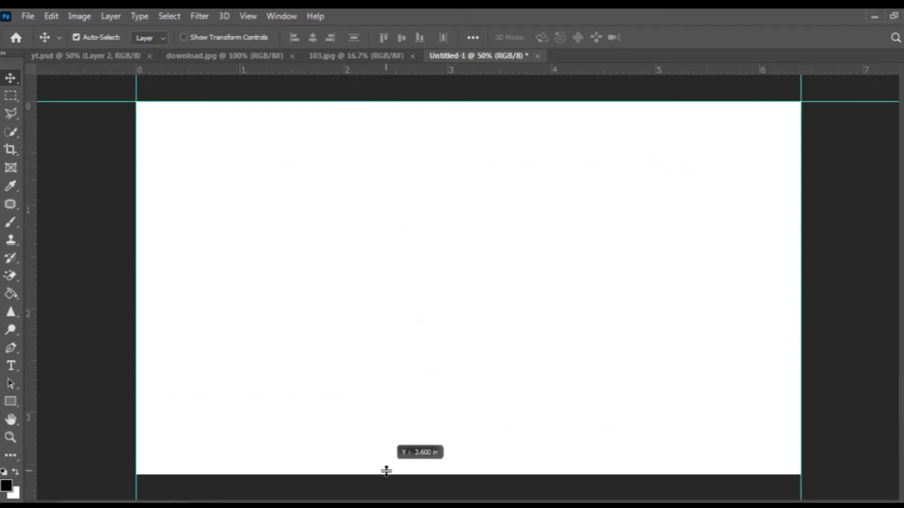
{"action": "left_click_drag", "start_coordinate": [386, 471], "coordinate": [387, 474]}
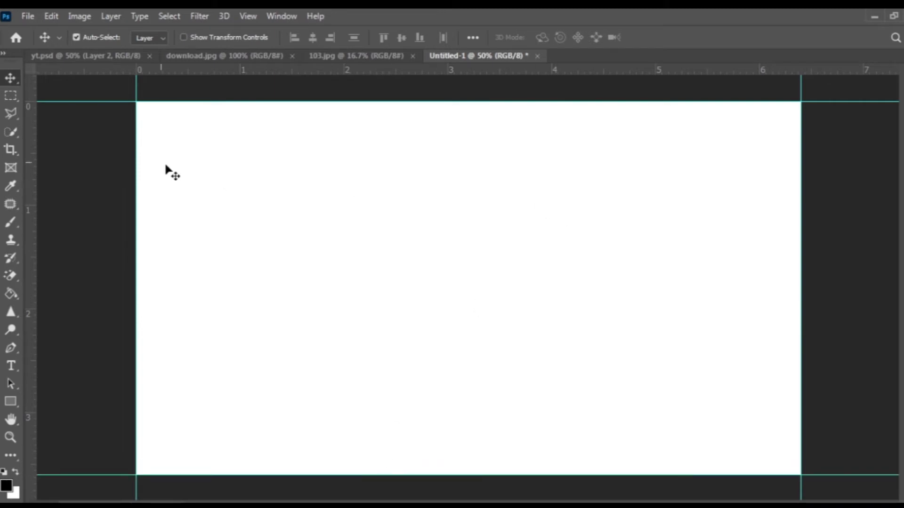
{"action": "left_click", "coordinate": [332, 55]}
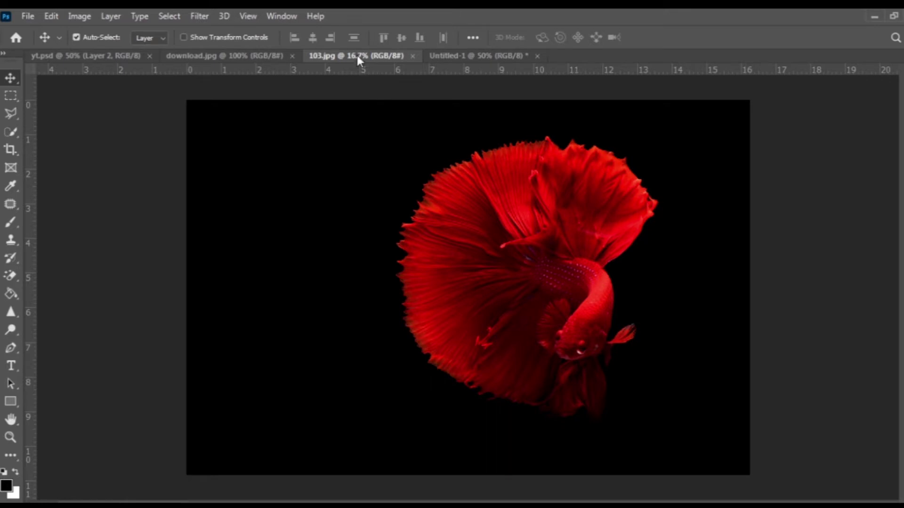
Copy the 103.jpg fish image into Untitled-1, close the photo, and shift it right
{"action": "left_click_drag", "start_coordinate": [357, 56], "coordinate": [366, 137]}
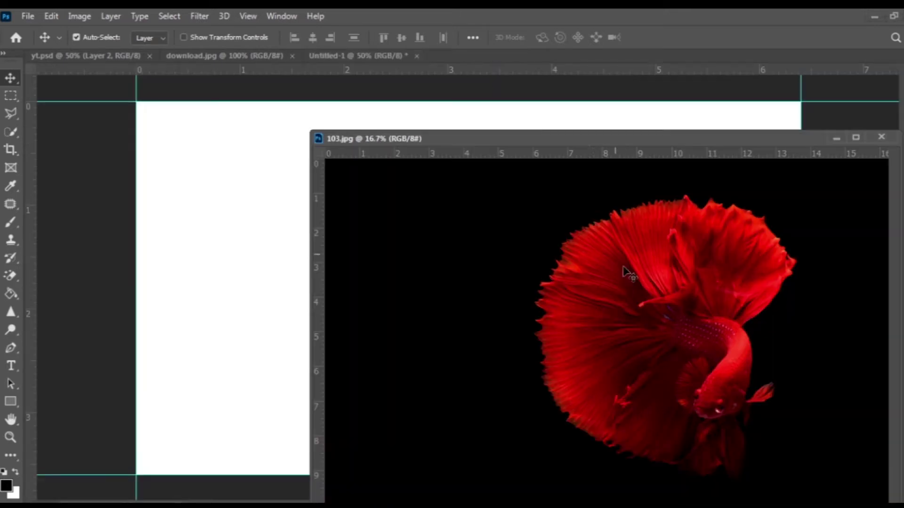
{"action": "left_click_drag", "start_coordinate": [648, 385], "coordinate": [266, 226]}
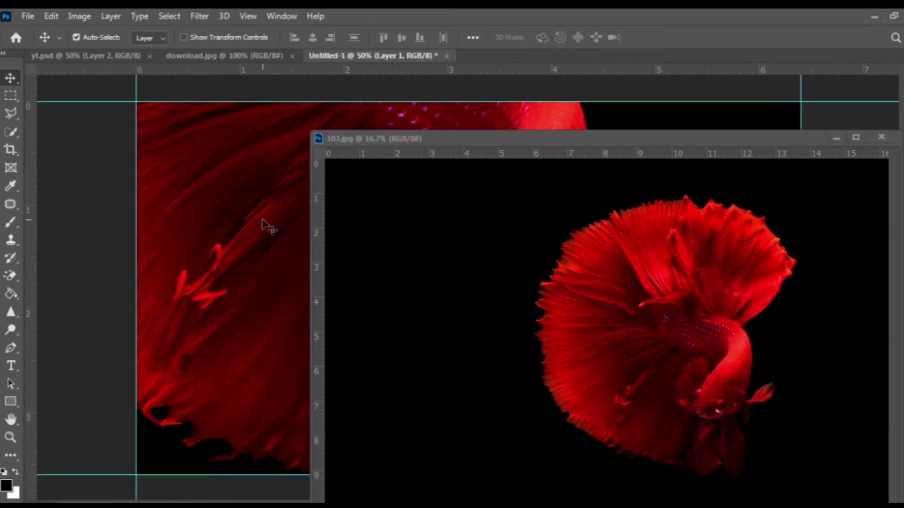
{"action": "left_click", "coordinate": [881, 137]}
{"action": "left_click_drag", "start_coordinate": [461, 162], "coordinate": [568, 221]}
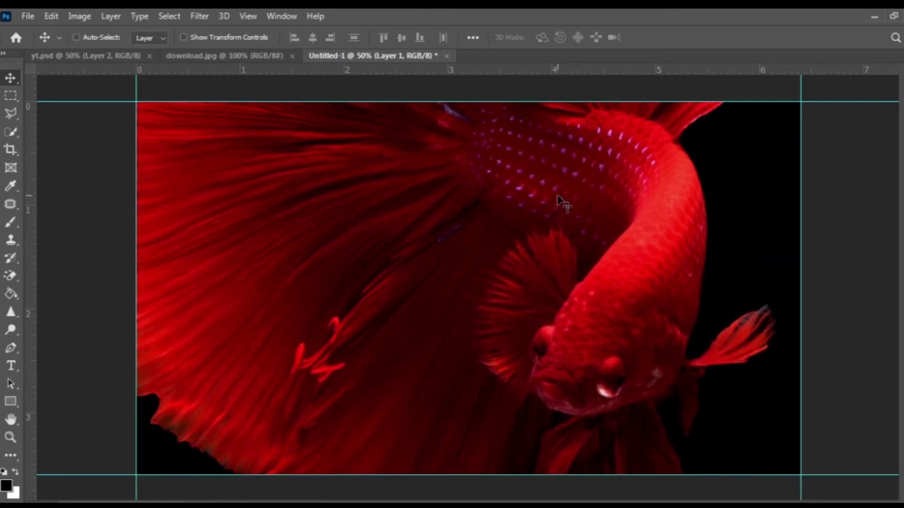
Free-transform the fish layer, scaling it down to fit between the canvas guides
{"action": "key", "text": "ctrl+t"}
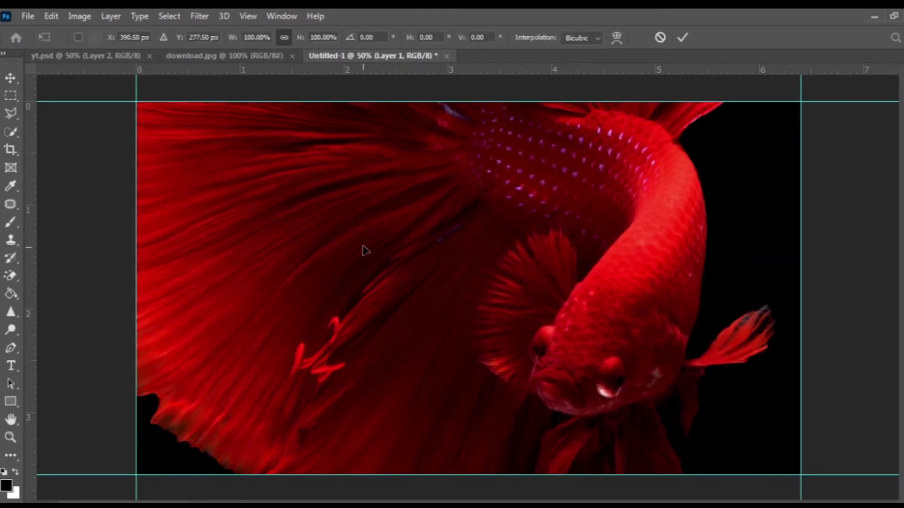
{"action": "key", "text": "ctrl+minus"}
{"action": "key", "text": "ctrl+minus"}
{"action": "key", "text": "ctrl+minus"}
{"action": "key", "text": "ctrl+minus"}
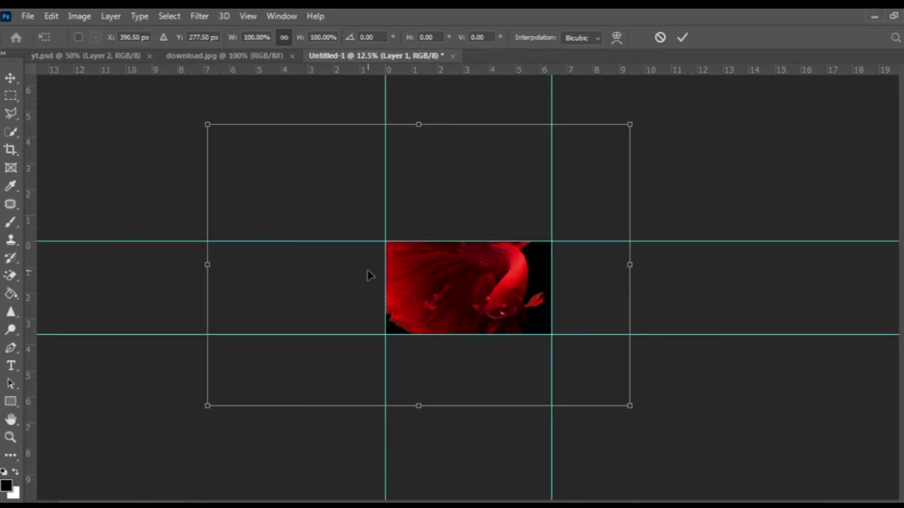
{"action": "left_click_drag", "start_coordinate": [630, 125], "coordinate": [441, 250]}
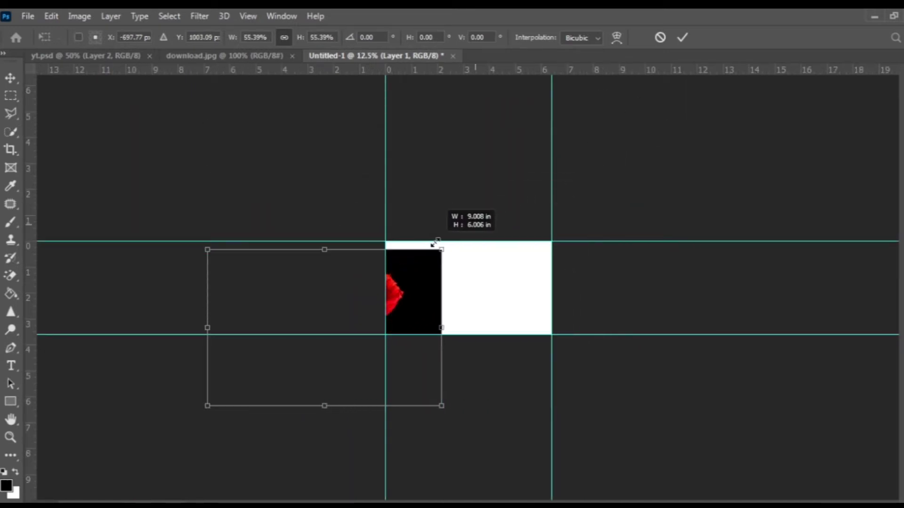
{"action": "left_click_drag", "start_coordinate": [406, 293], "coordinate": [532, 268]}
{"action": "left_click_drag", "start_coordinate": [571, 224], "coordinate": [511, 266]}
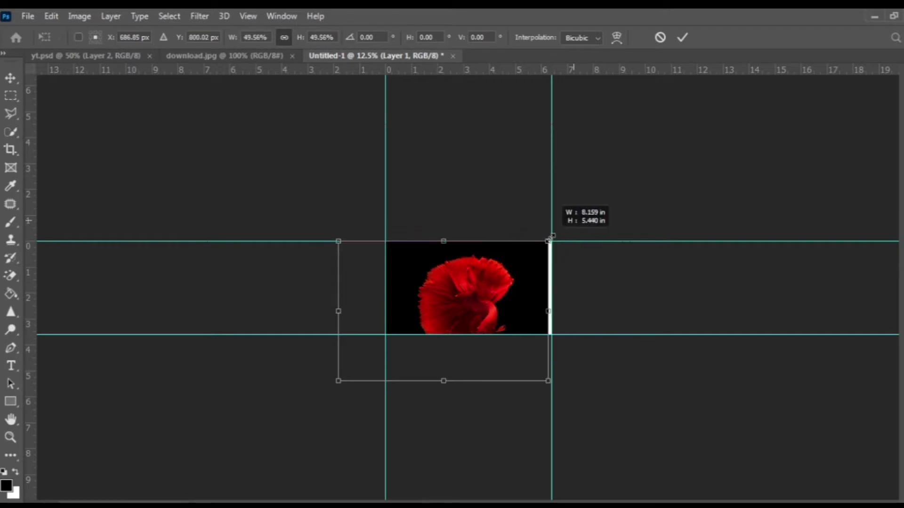
{"action": "left_click_drag", "start_coordinate": [453, 313], "coordinate": [499, 282]}
{"action": "left_click_drag", "start_coordinate": [553, 233], "coordinate": [547, 239]}
{"action": "left_click_drag", "start_coordinate": [518, 278], "coordinate": [522, 282]}
{"action": "left_click_drag", "start_coordinate": [390, 296], "coordinate": [385, 296]}
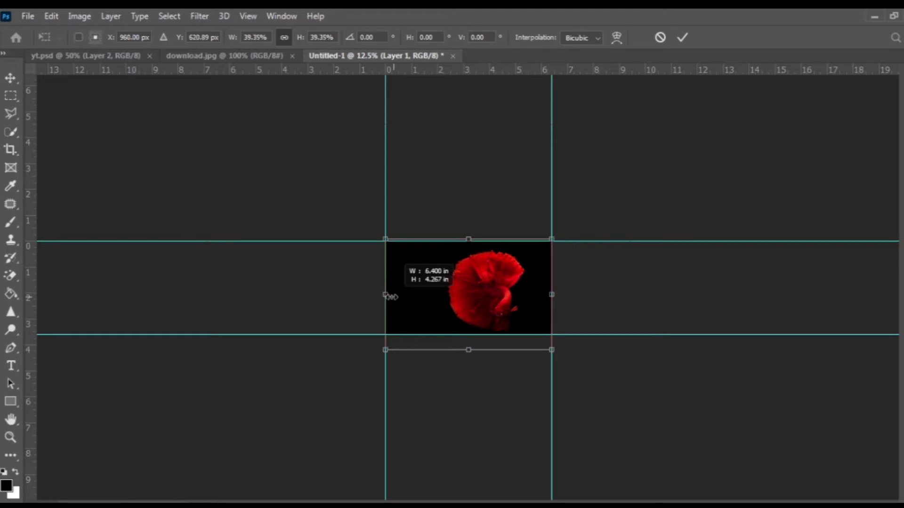
{"action": "left_click_drag", "start_coordinate": [482, 299], "coordinate": [494, 295]}
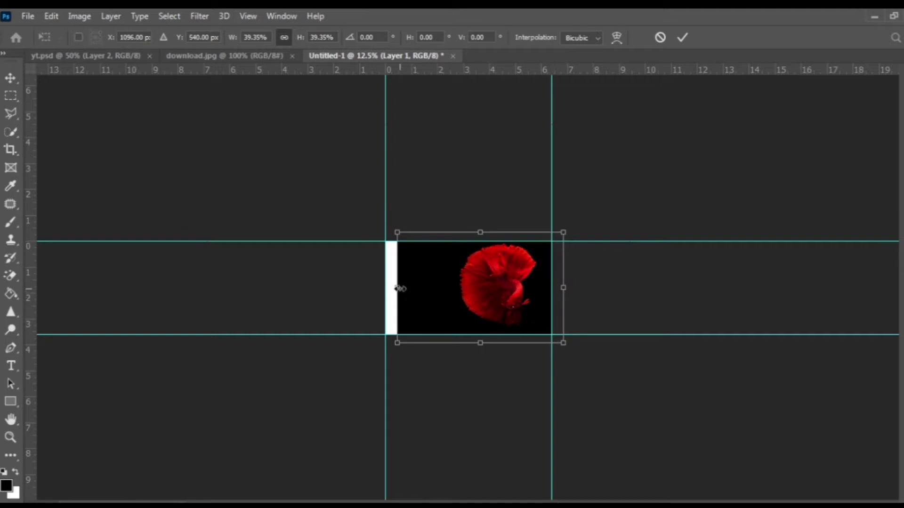
{"action": "left_click_drag", "start_coordinate": [398, 289], "coordinate": [386, 287]}
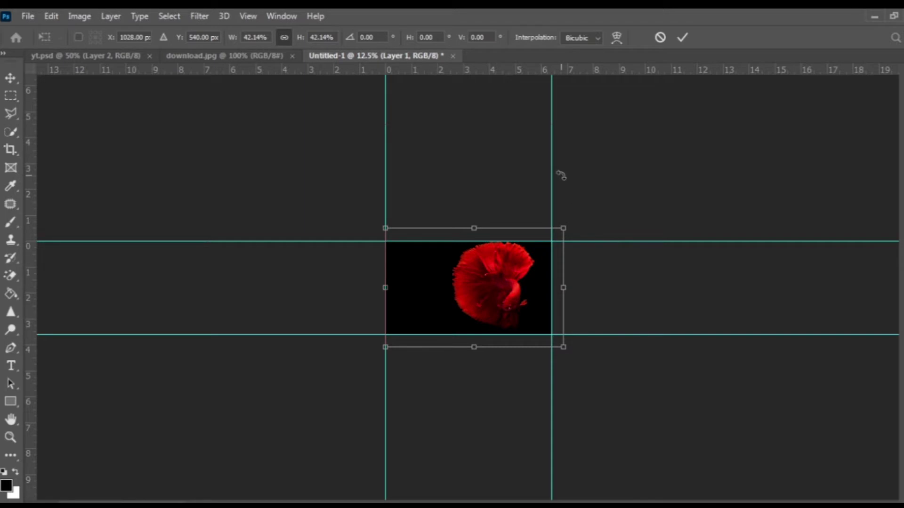
Nudge the fish with arrow keys until its left edge meets the guide, then commit
{"action": "key", "text": "ctrl+plus"}
{"action": "key", "text": "ctrl+plus"}
{"action": "key", "text": "ctrl+plus"}
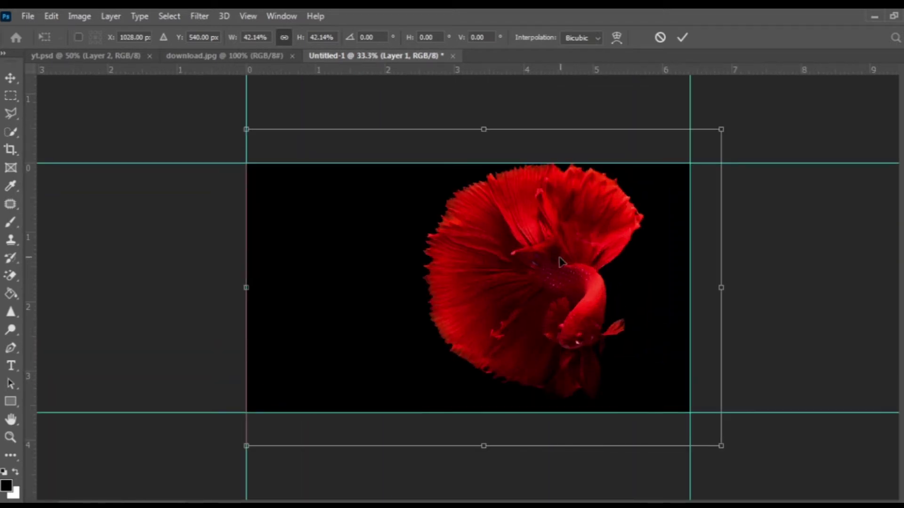
{"action": "key", "text": "Left"}
{"action": "key", "text": "Left"}
{"action": "key", "text": "Left"}
{"action": "key", "text": "Right"}
{"action": "key", "text": "Right"}
{"action": "key", "text": "Right"}
{"action": "key", "text": "Down"}
{"action": "key", "text": "Down"}
{"action": "key", "text": "Down"}
{"action": "key", "text": "Down"}
{"action": "key", "text": "Down"}
{"action": "key", "text": "Down"}
{"action": "key", "text": "Down"}
{"action": "key", "text": "Down"}
{"action": "key", "text": "Down"}
{"action": "key", "text": "Down"}
{"action": "key", "text": "Down"}
{"action": "key", "text": "Down"}
{"action": "key", "text": "Down"}
{"action": "key", "text": "Down"}
{"action": "key", "text": "Down"}
{"action": "key", "text": "Down"}
{"action": "key", "text": "Down"}
{"action": "key", "text": "Right"}
{"action": "key", "text": "Right"}
{"action": "key", "text": "Right"}
{"action": "key", "text": "Right"}
{"action": "key", "text": "Right"}
{"action": "key", "text": "Right"}
{"action": "key", "text": "Left"}
{"action": "key", "text": "Left"}
{"action": "key", "text": "Left"}
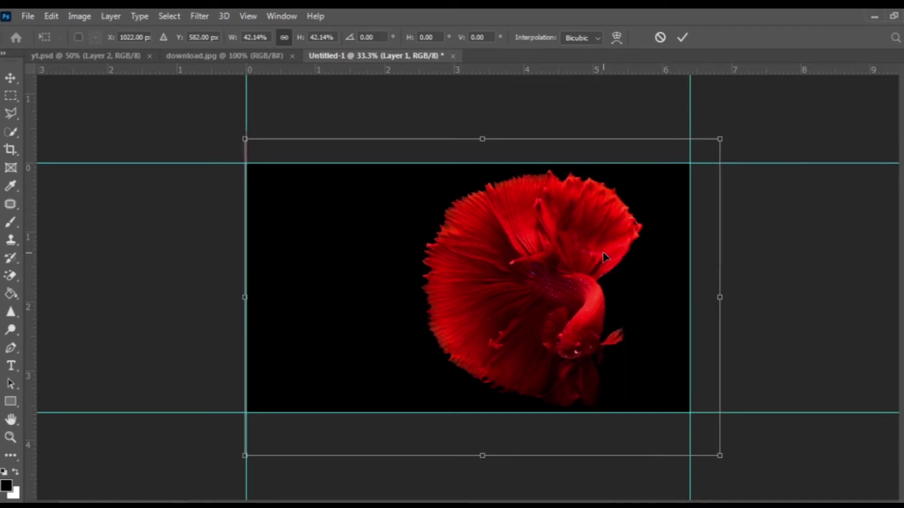
{"action": "key", "text": "Left"}
{"action": "key", "text": "Left"}
{"action": "key", "text": "Left"}
{"action": "key", "text": "Right"}
{"action": "key", "text": "Right"}
{"action": "key", "text": "Right"}
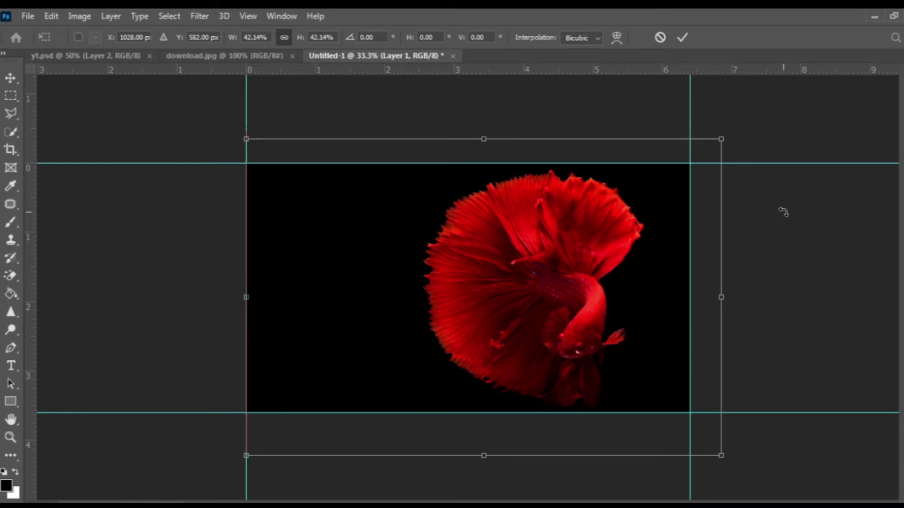
{"action": "key", "text": "Left"}
{"action": "key", "text": "Left"}
{"action": "key", "text": "Left"}
{"action": "key", "text": "Return"}
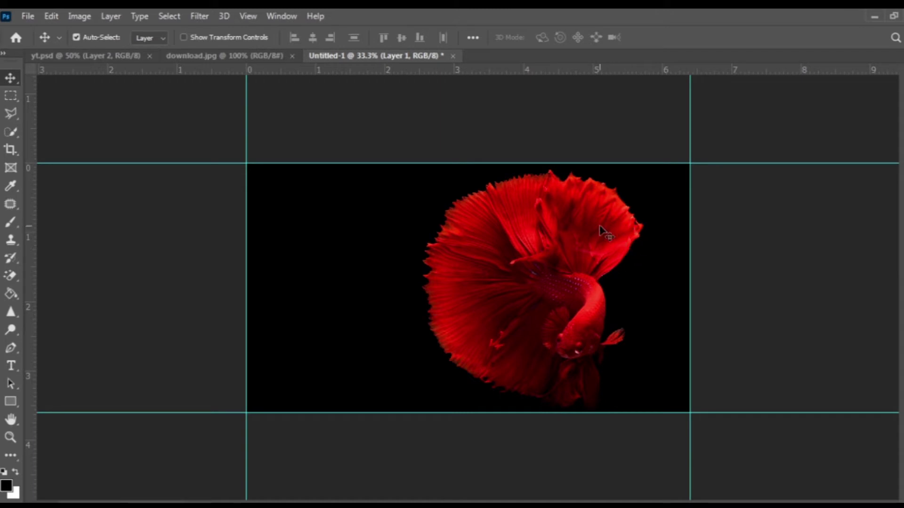
Check the yt.psd reference thumbnail, then return to the fish document with the Type tool
{"action": "left_click", "coordinate": [108, 58]}
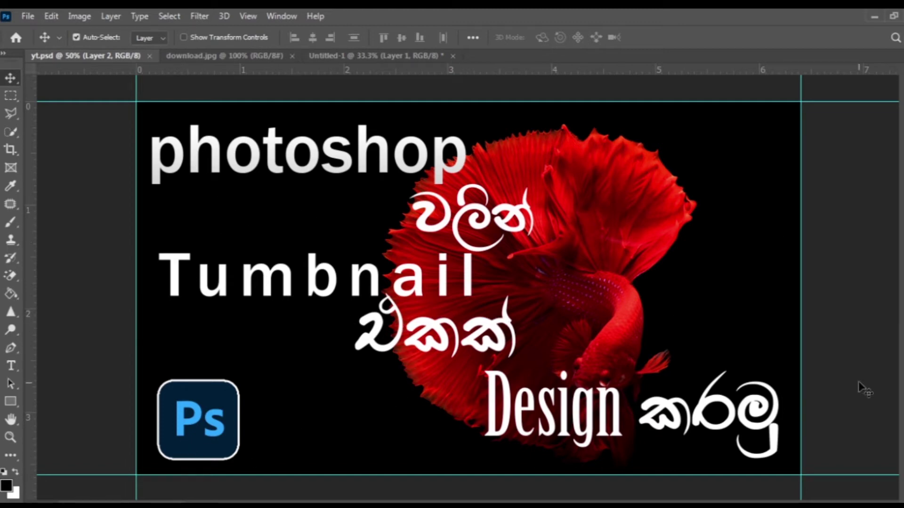
{"action": "left_click", "coordinate": [323, 56]}
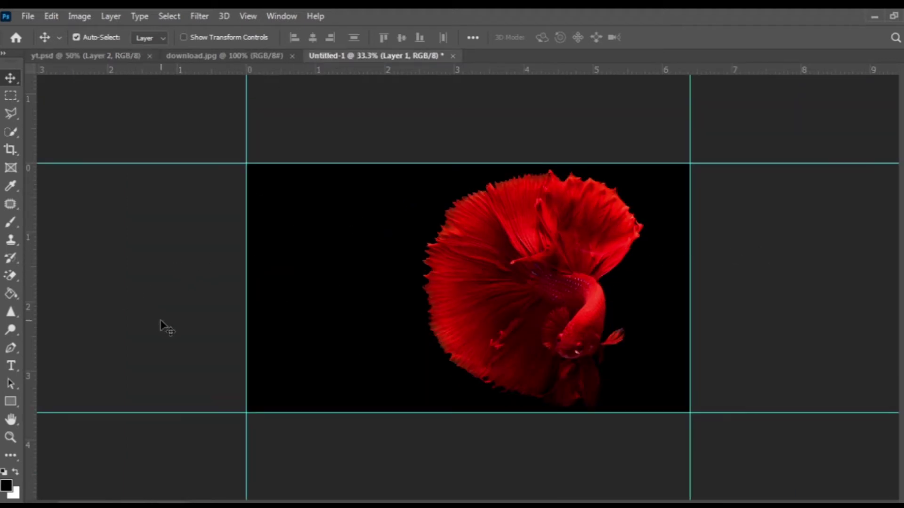
{"action": "key", "text": "t"}
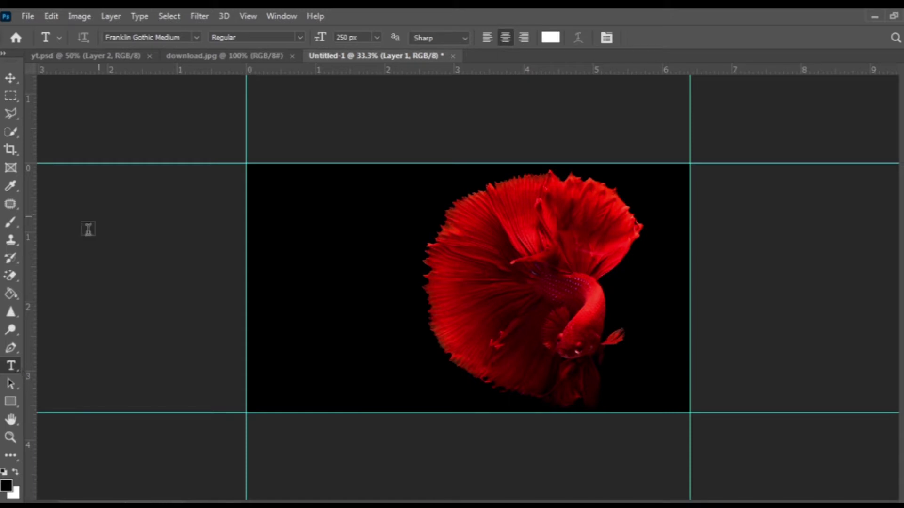
Type the white title 'photoshop' near the top-left and shift it slightly right
{"action": "left_click", "coordinate": [276, 205]}
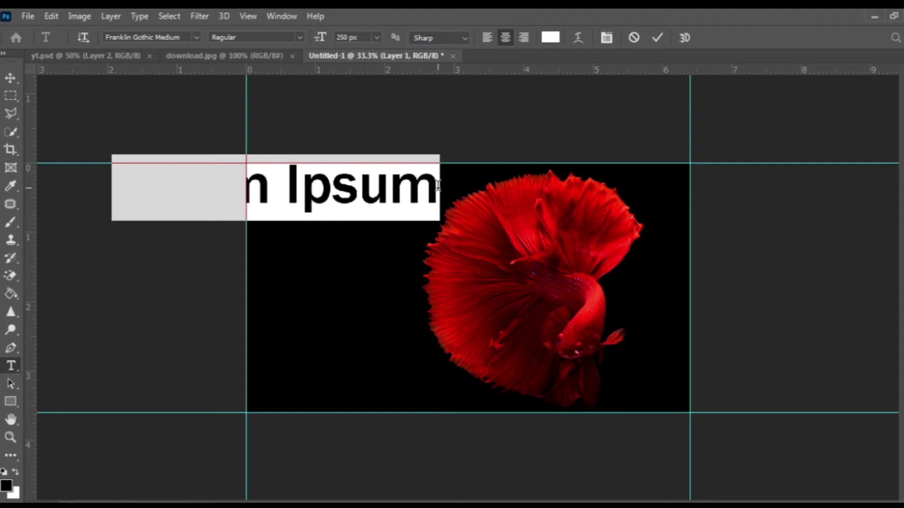
{"action": "type", "text": "ph"}
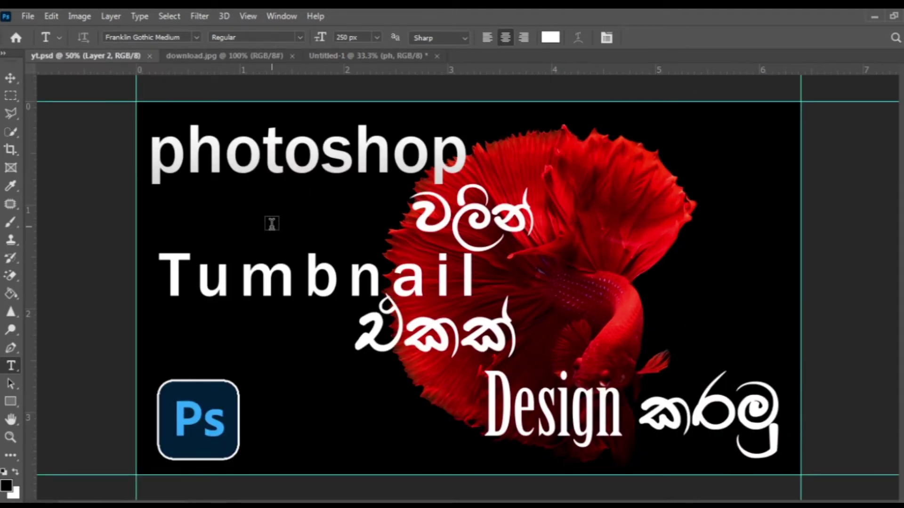
{"action": "left_click", "coordinate": [368, 56]}
{"action": "left_click", "coordinate": [330, 184]}
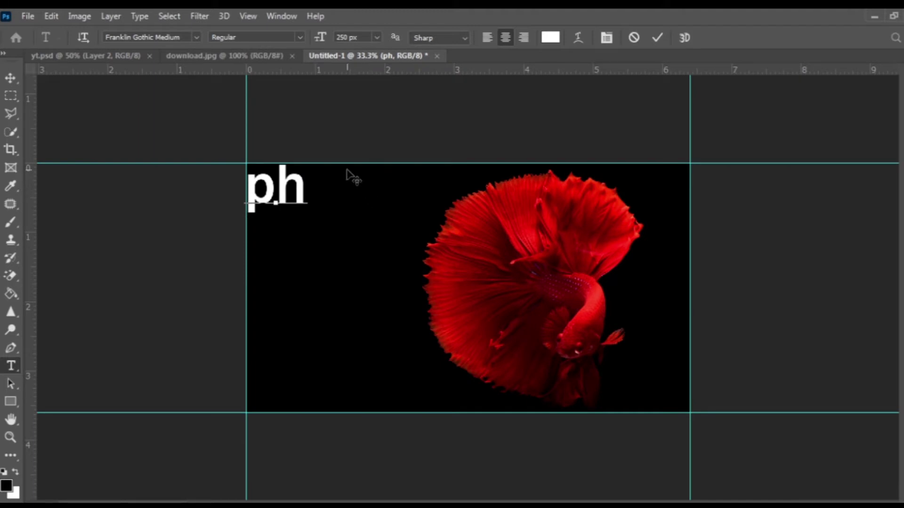
{"action": "type", "text": "o"}
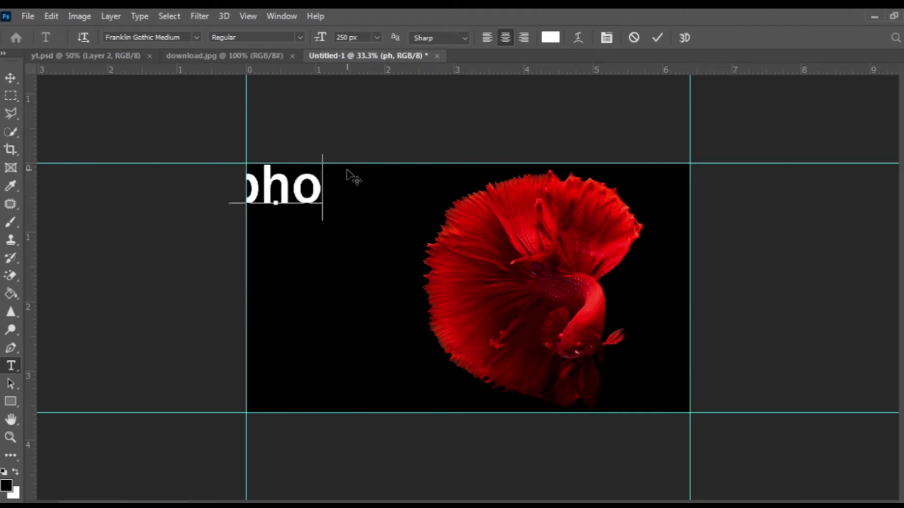
{"action": "type", "text": "tos"}
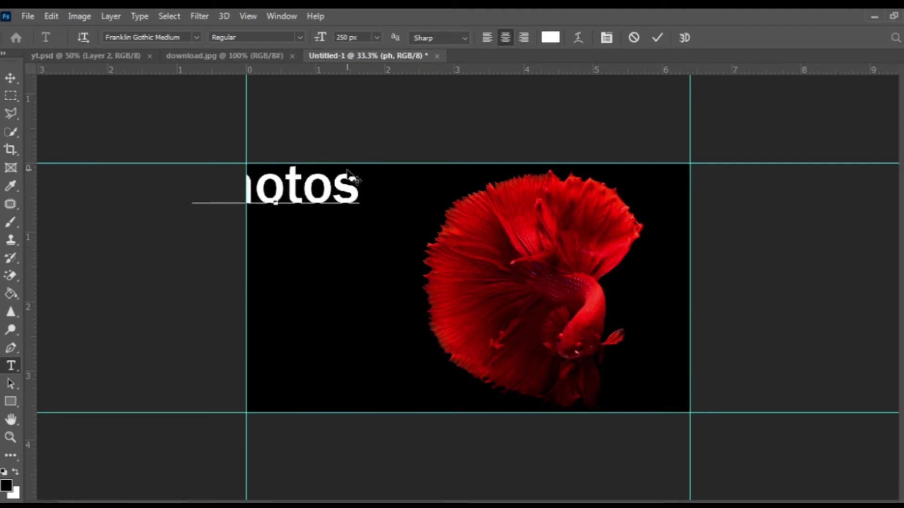
{"action": "type", "text": "ho"}
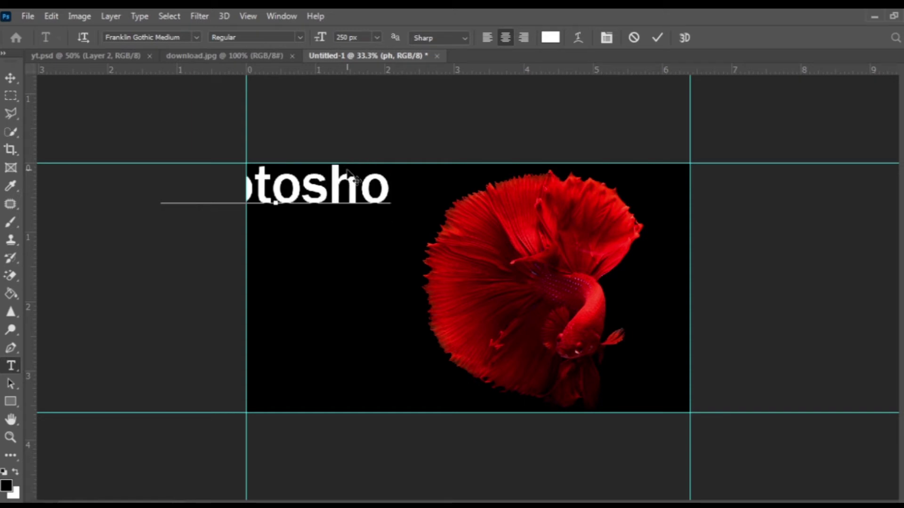
{"action": "type", "text": "p"}
{"action": "left_click", "coordinate": [10, 78]}
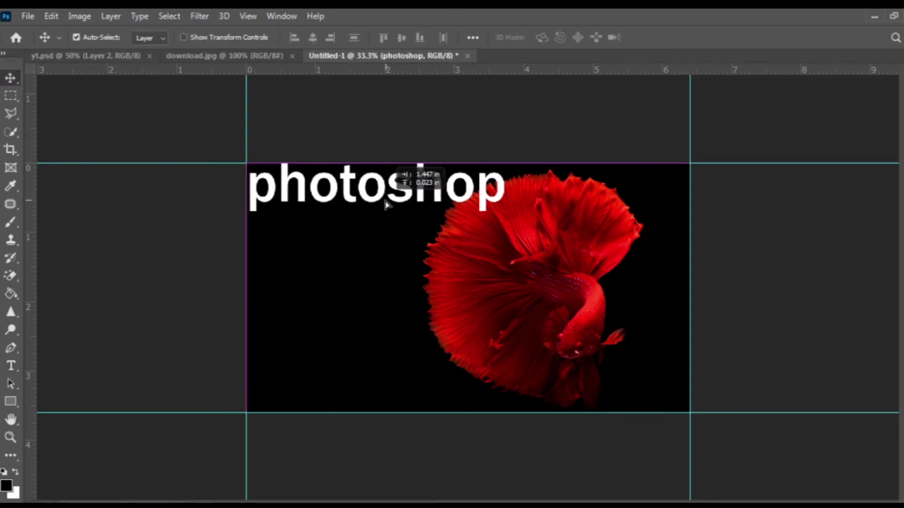
{"action": "left_click_drag", "start_coordinate": [281, 202], "coordinate": [390, 206]}
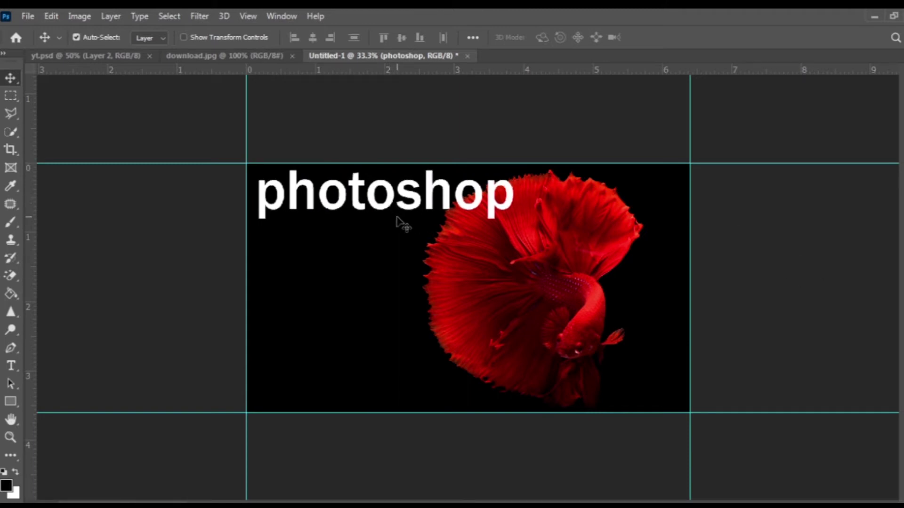
{"action": "left_click", "coordinate": [11, 366]}
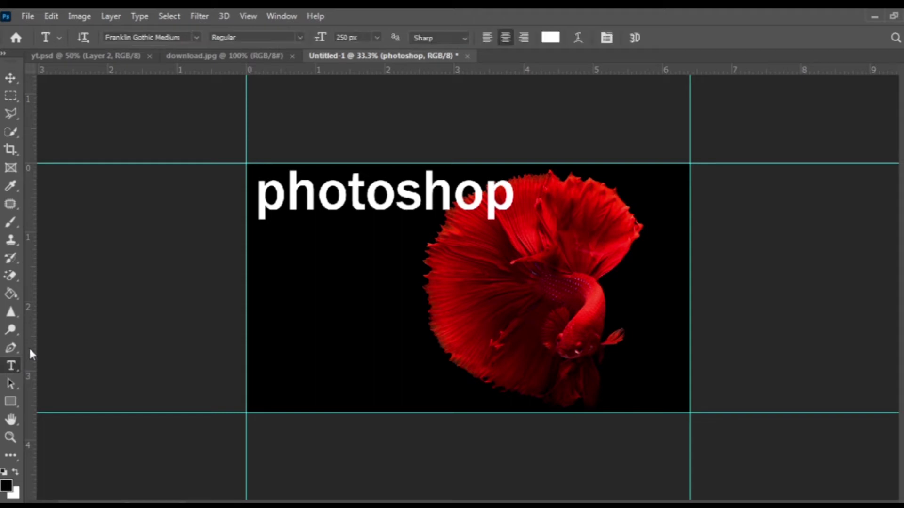
Type the Sinhala word වලින් in apex-a.pura-042 and place it beneath photoshop
{"action": "left_click", "coordinate": [436, 272]}
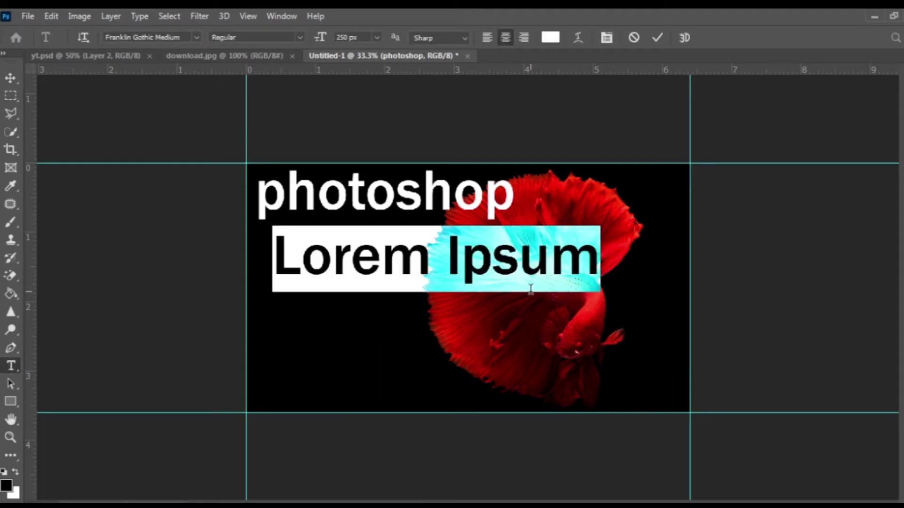
{"action": "left_click", "coordinate": [196, 38]}
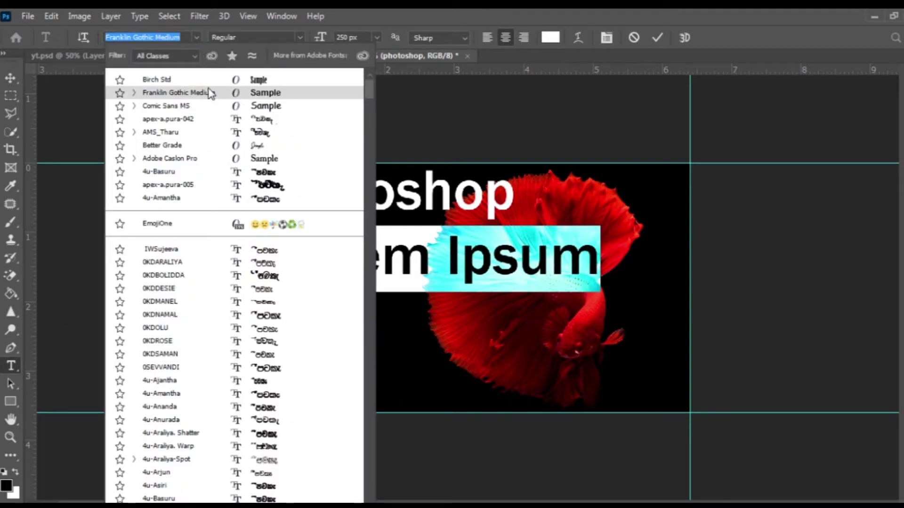
{"action": "left_click", "coordinate": [233, 124]}
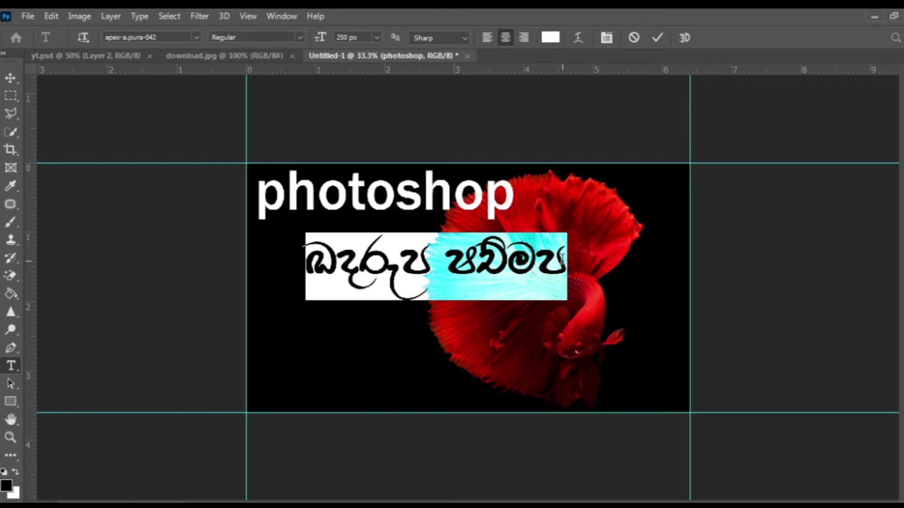
{"action": "type", "text": "g,s"}
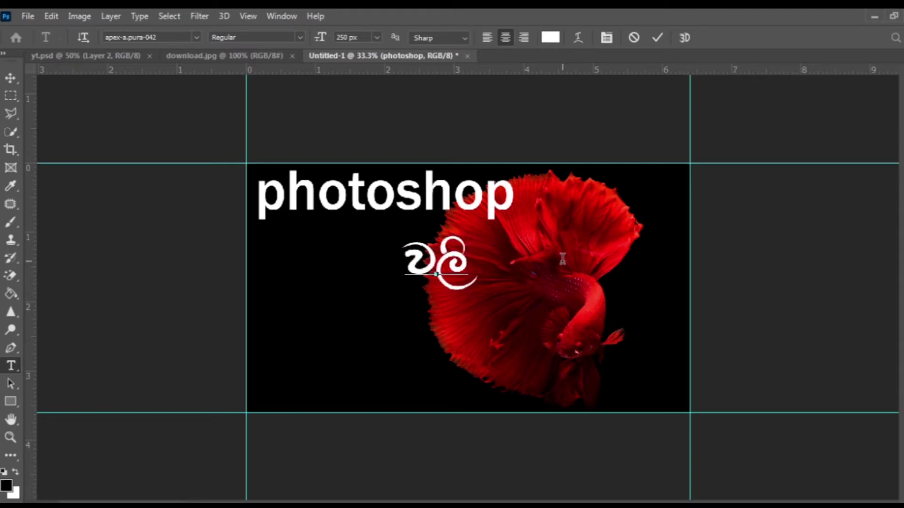
{"action": "type", "text": "ka"}
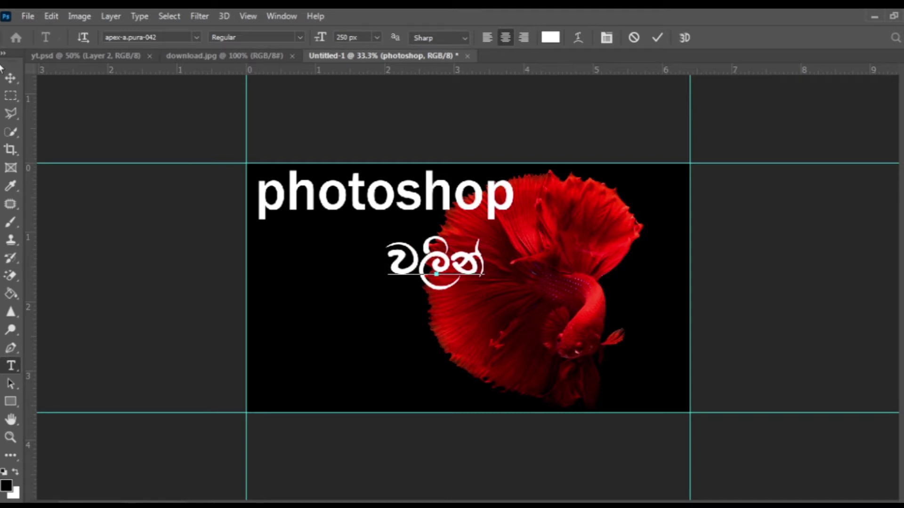
{"action": "left_click", "coordinate": [10, 78]}
{"action": "left_click_drag", "start_coordinate": [461, 276], "coordinate": [494, 256]}
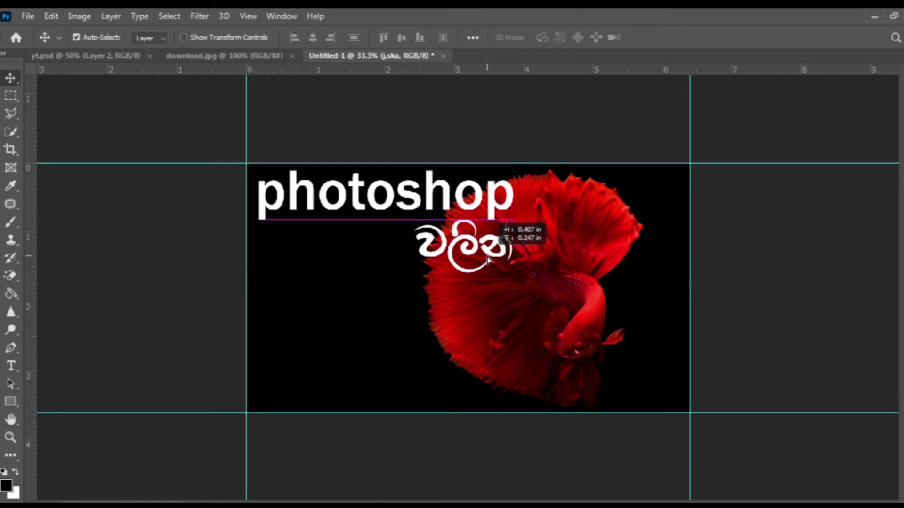
{"action": "left_click_drag", "start_coordinate": [494, 256], "coordinate": [495, 257]}
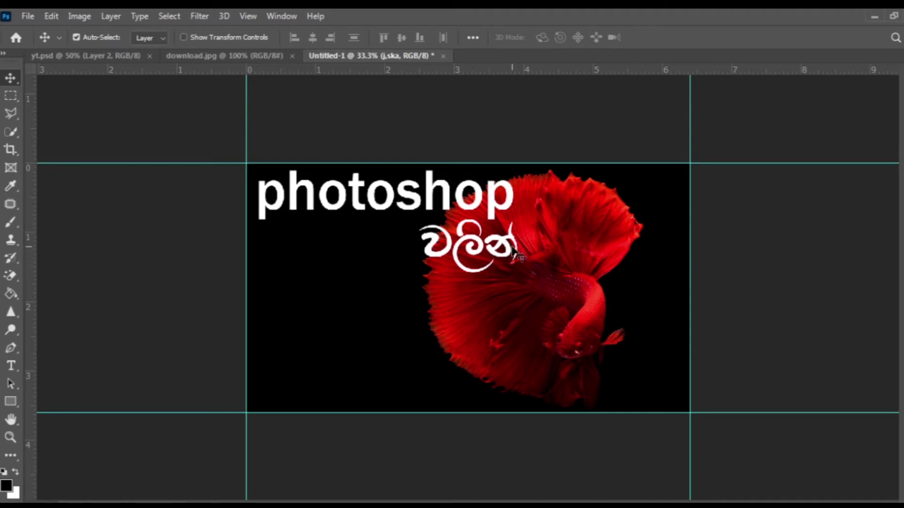
Scale the Sinhala word up and shift it slightly left and down
{"action": "key", "text": "ctrl+t"}
{"action": "left_click_drag", "start_coordinate": [522, 219], "coordinate": [556, 206]}
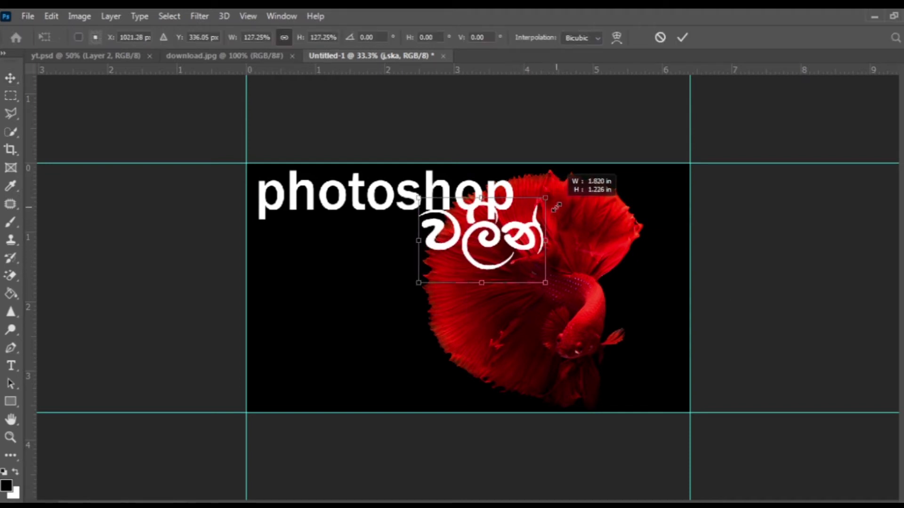
{"action": "left_click_drag", "start_coordinate": [503, 249], "coordinate": [490, 271]}
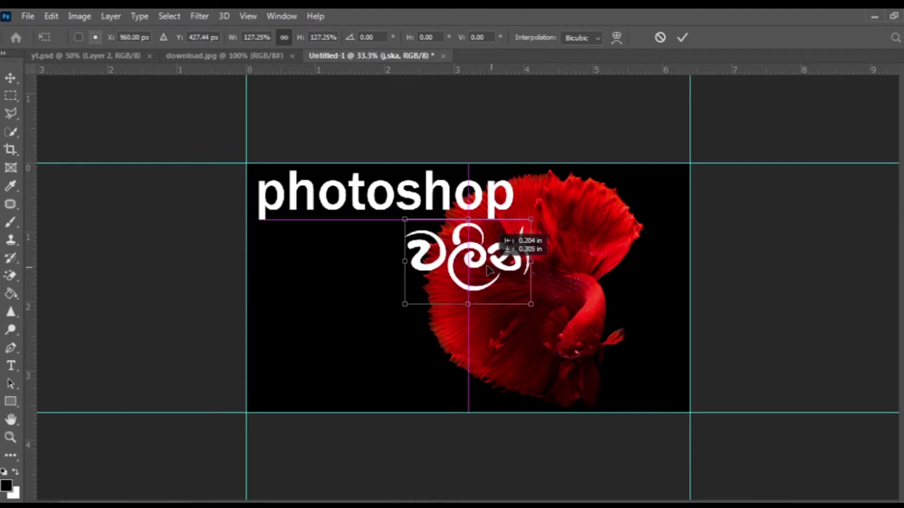
{"action": "key", "text": "Return"}
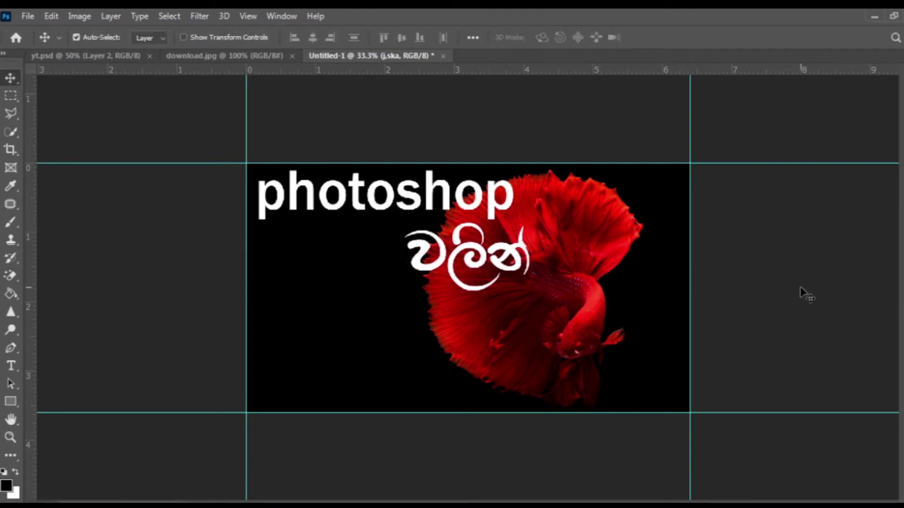
Compare with the yt.psd reference and fit the working canvas on screen
{"action": "left_click", "coordinate": [110, 56]}
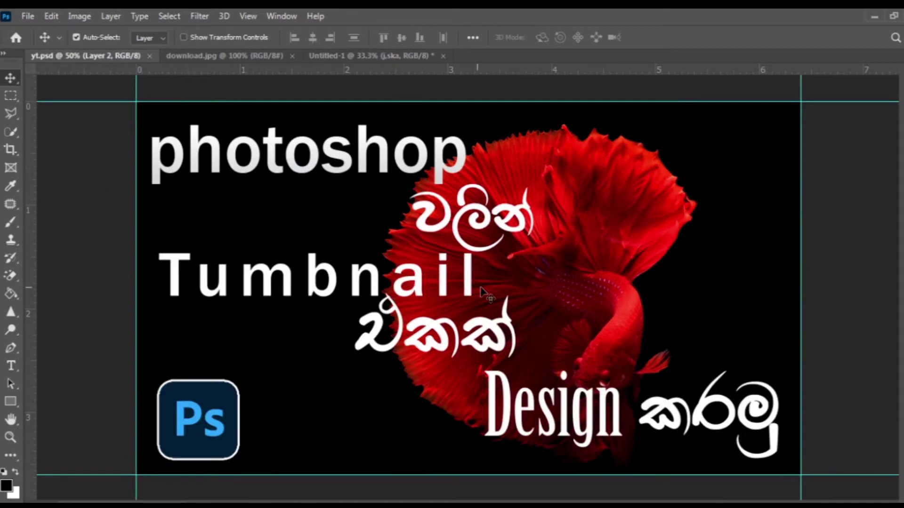
{"action": "left_click", "coordinate": [377, 51]}
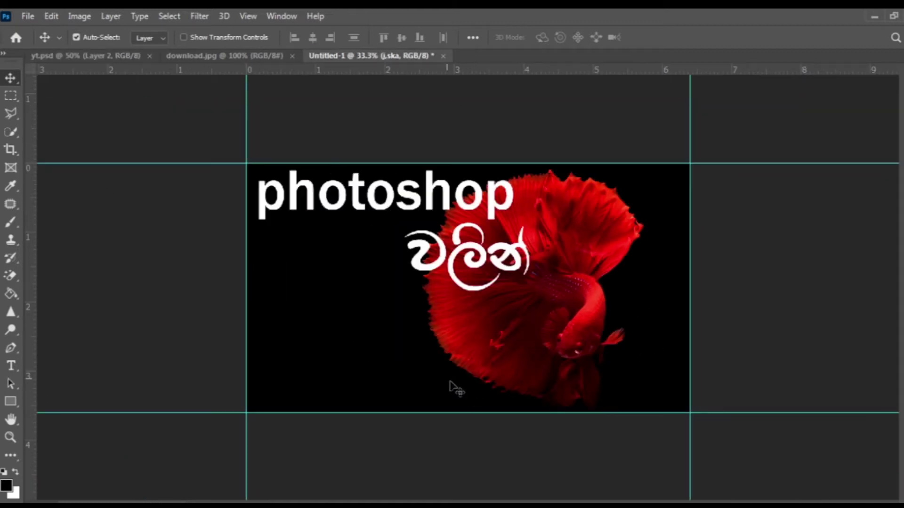
{"action": "right_click", "coordinate": [431, 369]}
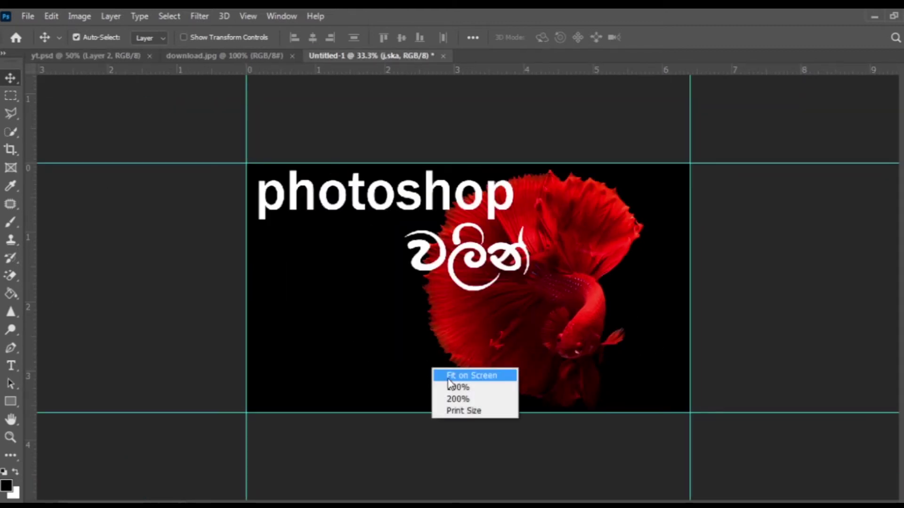
{"action": "left_click", "coordinate": [448, 378]}
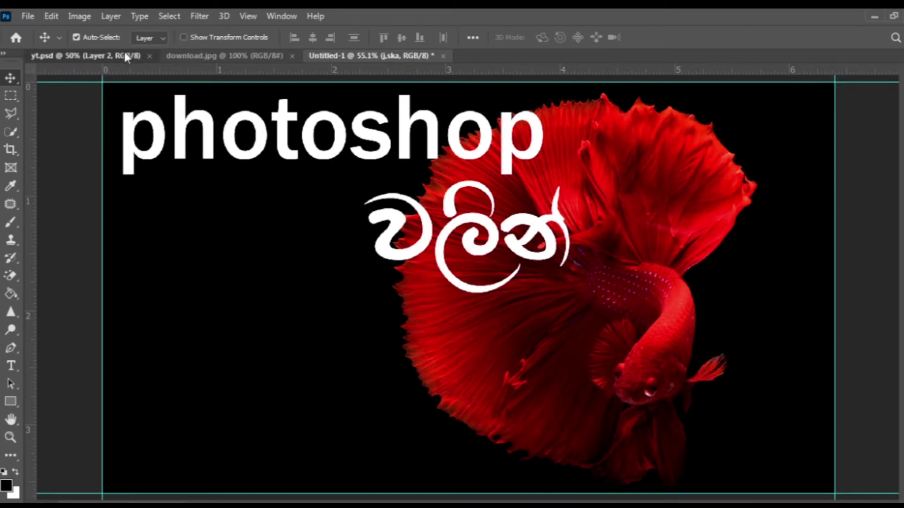
Recheck the reference, then select the photoshop text layer for transforming
{"action": "left_click", "coordinate": [124, 52]}
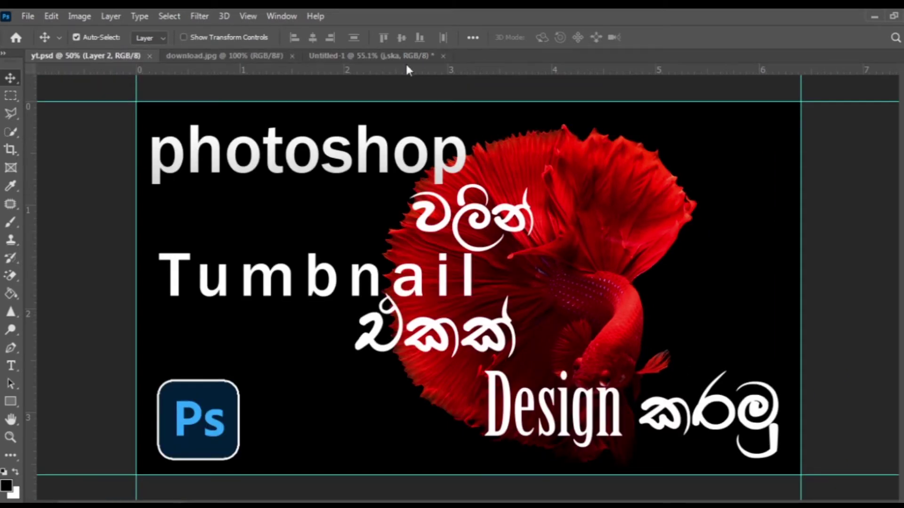
{"action": "left_click", "coordinate": [376, 57]}
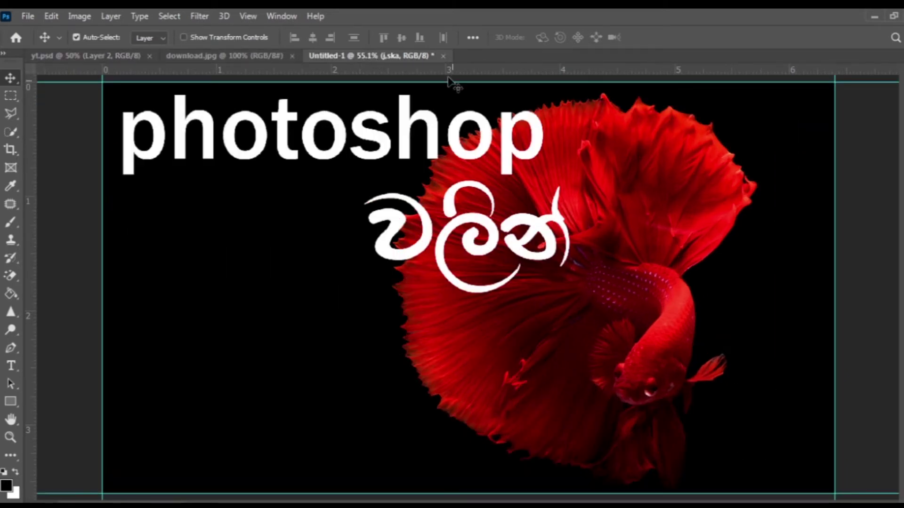
{"action": "left_click", "coordinate": [377, 157]}
{"action": "key", "text": "ctrl+t"}
Shrink the photoshop title to about 85%, nudge it down, and commit
{"action": "left_click_drag", "start_coordinate": [539, 187], "coordinate": [481, 174]}
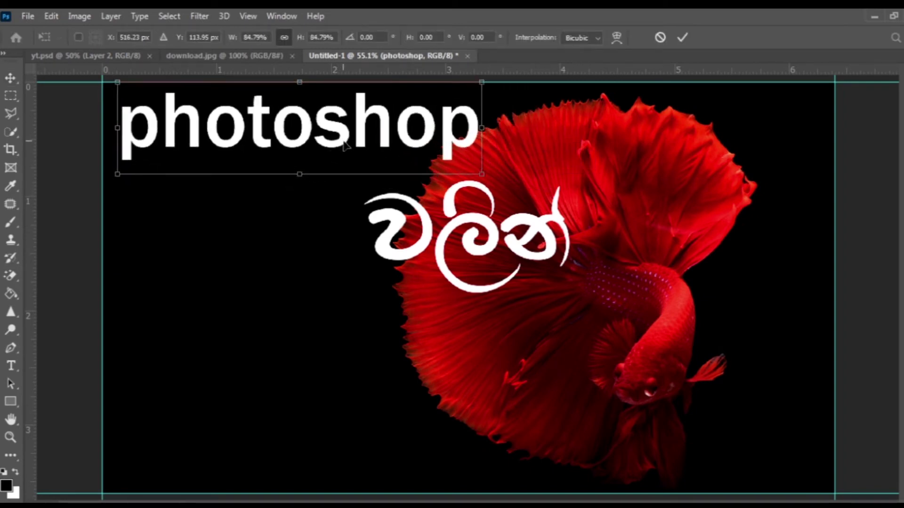
{"action": "left_click_drag", "start_coordinate": [344, 144], "coordinate": [342, 151]}
{"action": "key", "text": "Return"}
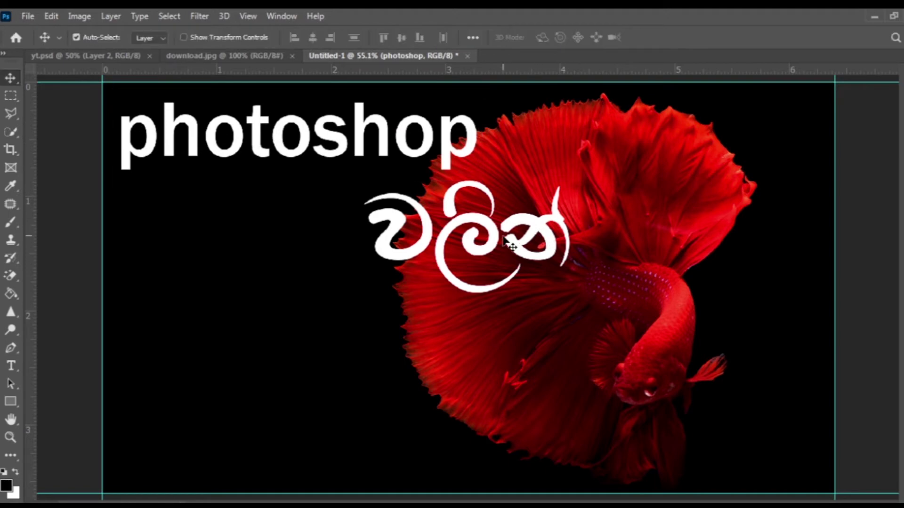
Shrink the Sinhala word twice, to about 91%, and move it up beneath photoshop
{"action": "left_click", "coordinate": [503, 238], "text": "ctrl"}
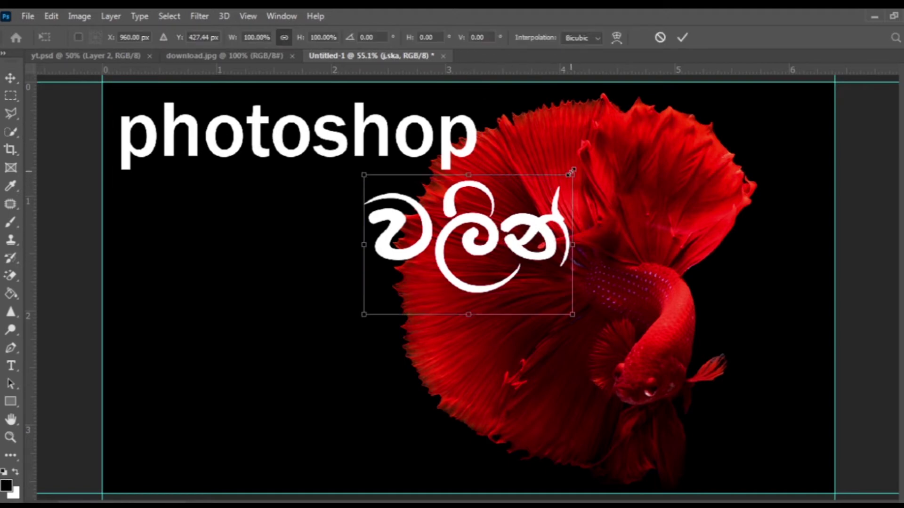
{"action": "left_click_drag", "start_coordinate": [571, 172], "coordinate": [546, 193]}
{"action": "left_click_drag", "start_coordinate": [514, 238], "coordinate": [490, 224]}
{"action": "key", "text": "Return"}
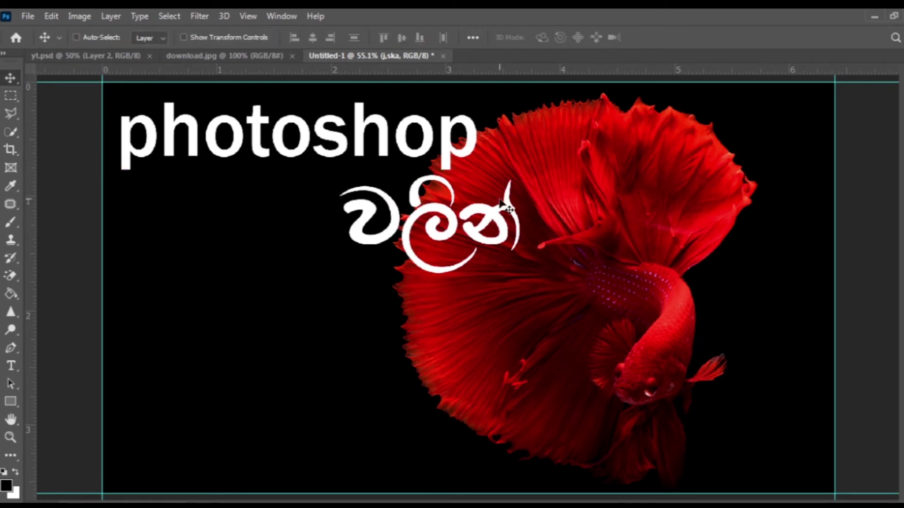
{"action": "key", "text": "ctrl+t"}
{"action": "left_click_drag", "start_coordinate": [521, 168], "coordinate": [507, 181]}
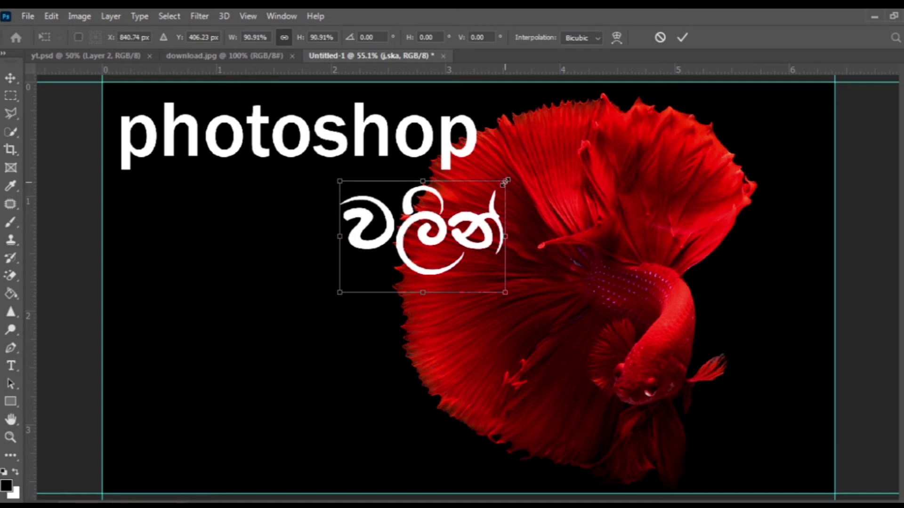
{"action": "key", "text": "Return"}
{"action": "left_click_drag", "start_coordinate": [444, 235], "coordinate": [442, 221]}
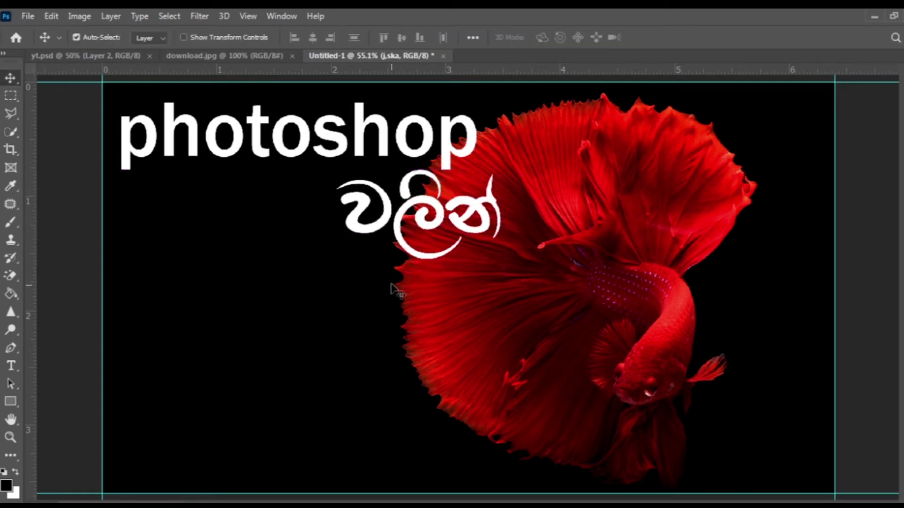
Add 'tumbnail' in Franklin Gothic Medium, remove its stray space, and move it under photoshop
{"action": "key", "text": "t"}
{"action": "left_click", "coordinate": [182, 344]}
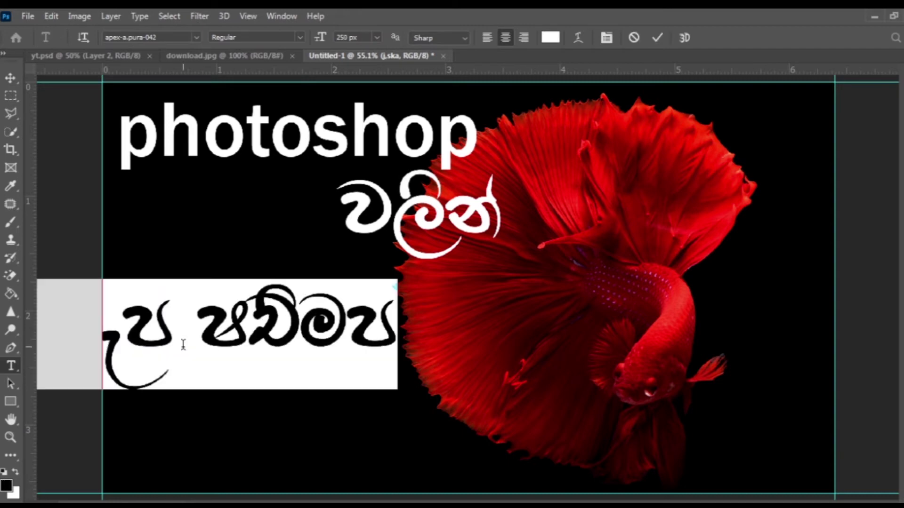
{"action": "left_click", "coordinate": [196, 38]}
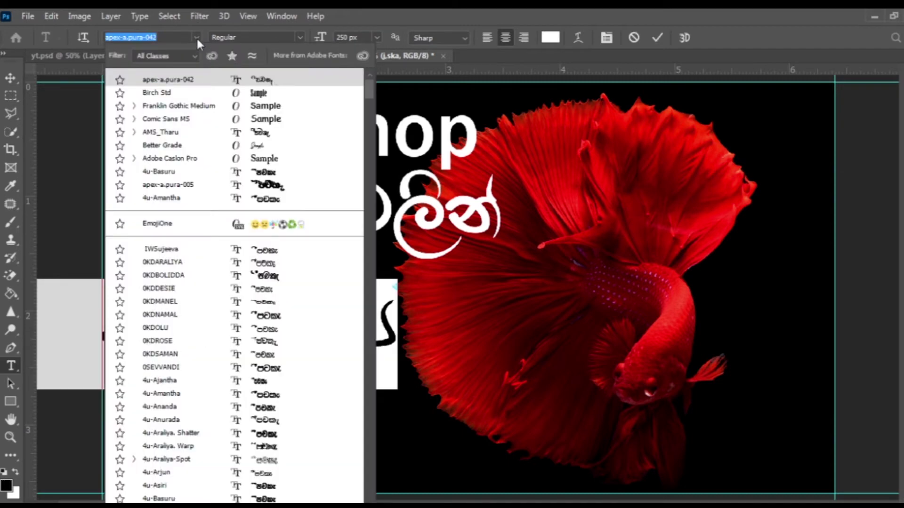
{"action": "left_click", "coordinate": [214, 106]}
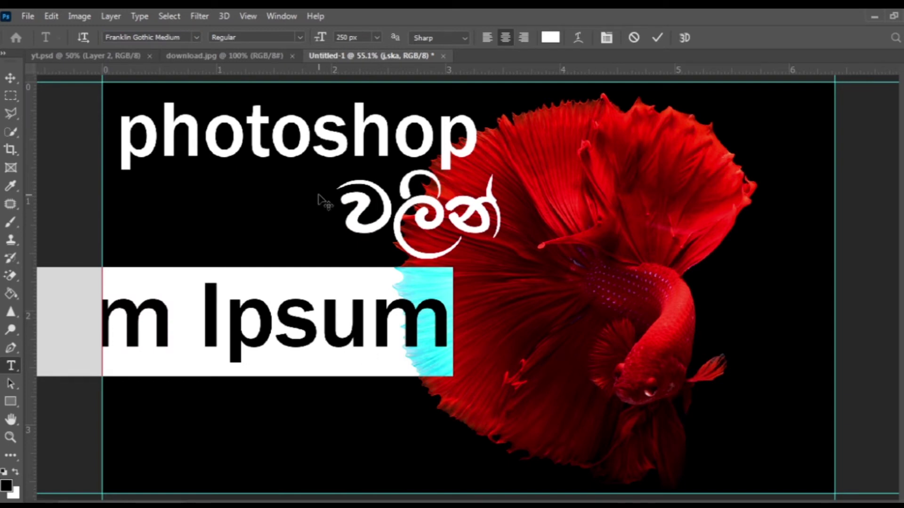
{"action": "type", "text": "t"}
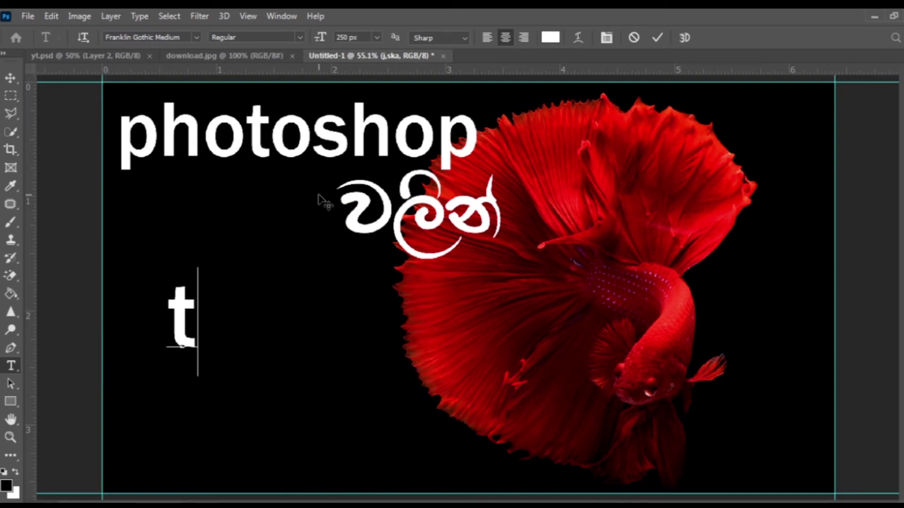
{"action": "type", "text": "um"}
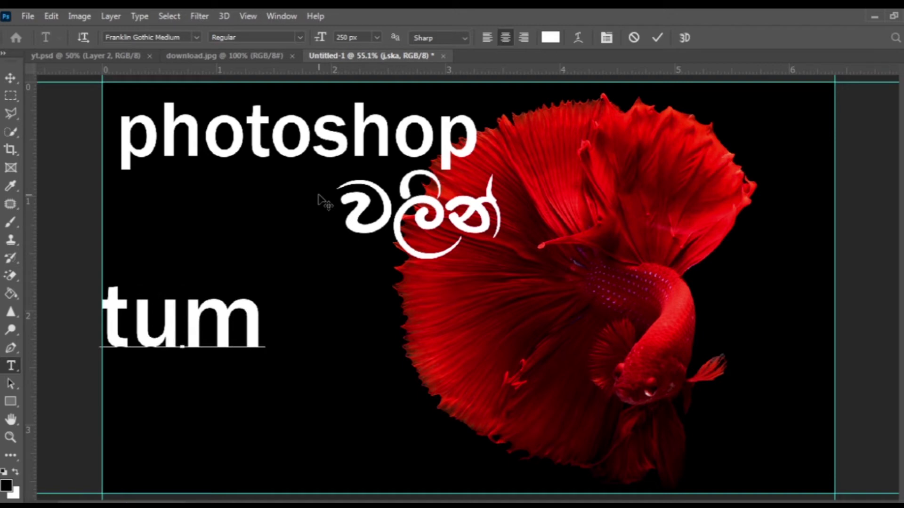
{"action": "type", "text": "b"}
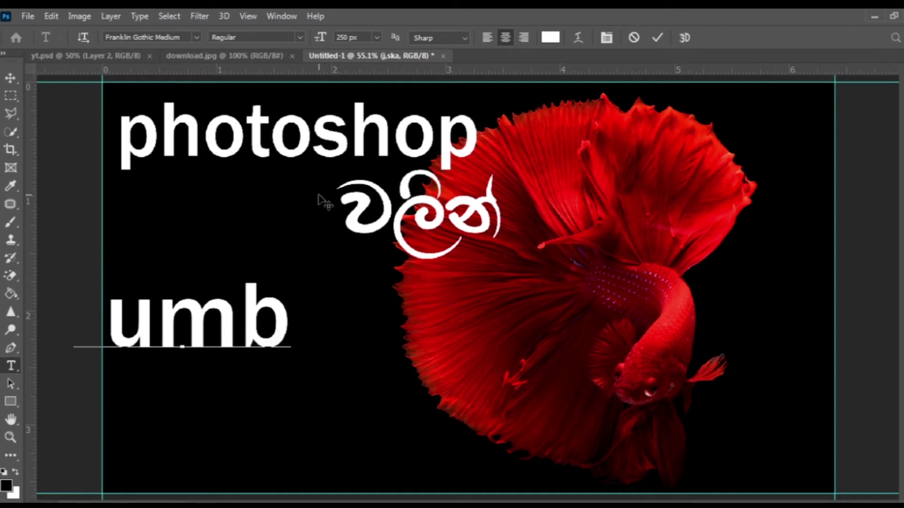
{"action": "type", "text": "n a"}
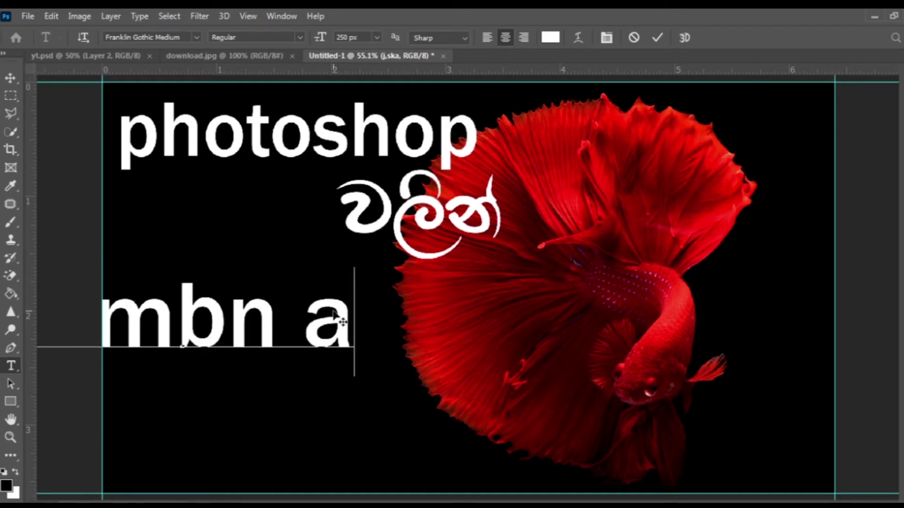
{"action": "type", "text": "il"}
{"action": "left_click", "coordinate": [275, 320]}
{"action": "key", "text": "BackSpace"}
{"action": "left_click", "coordinate": [10, 78]}
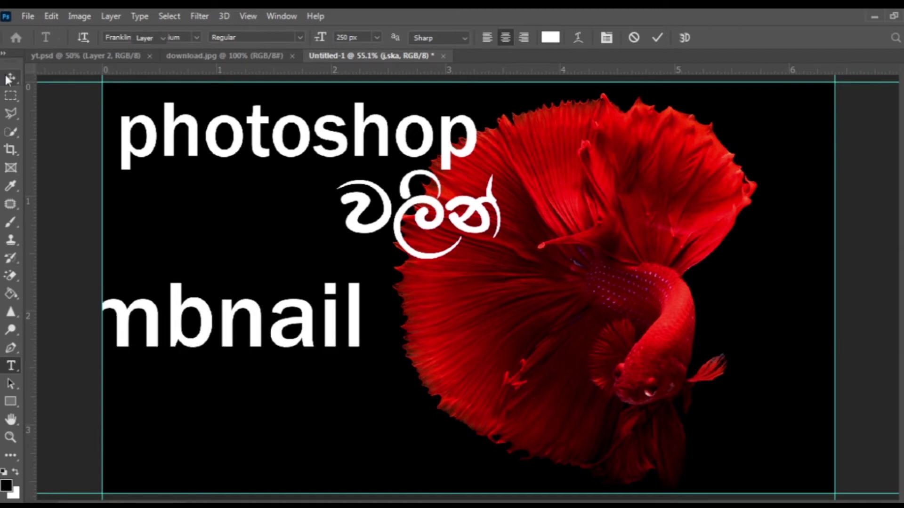
{"action": "mouse_move", "coordinate": [254, 330]}
{"action": "left_mouse_down"}
{"action": "mouse_move", "coordinate": [409, 335]}
{"action": "mouse_move", "coordinate": [370, 333]}
{"action": "left_mouse_up"}
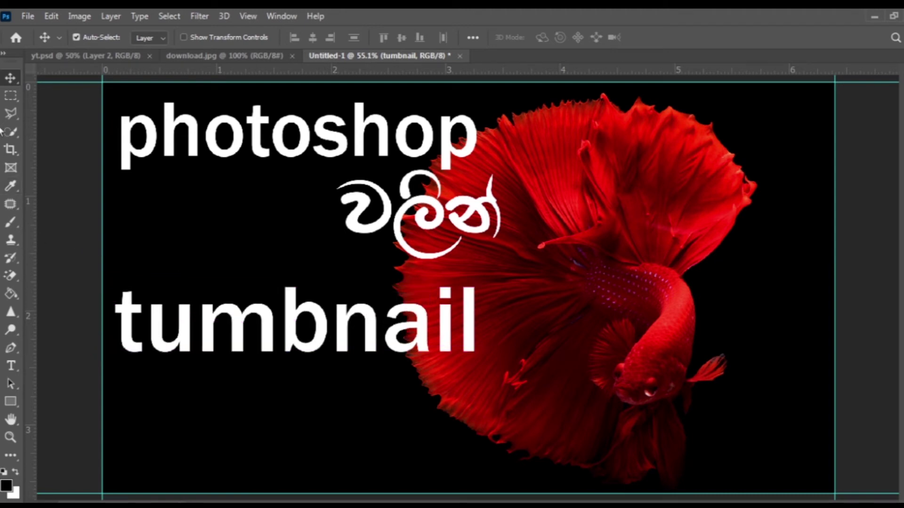
Replace the first letter with a capital T so the line reads 'Tumbnail'
{"action": "left_click", "coordinate": [12, 367]}
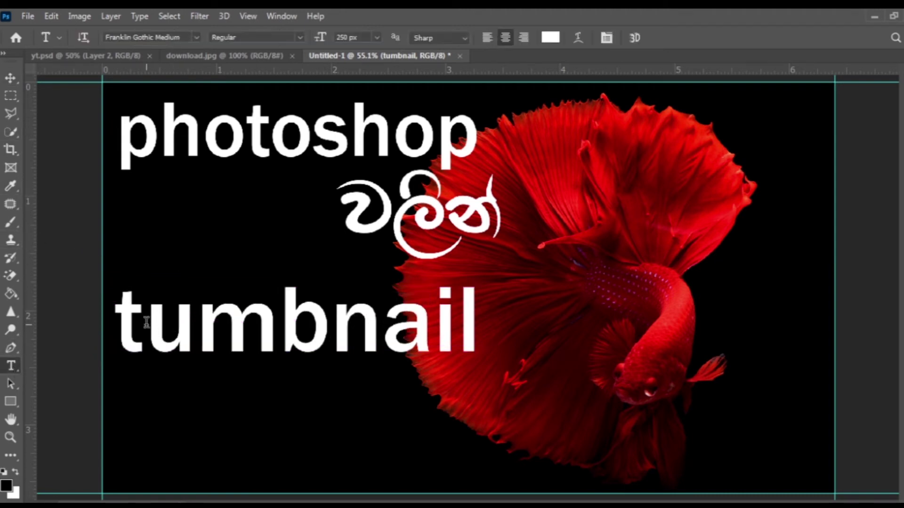
{"action": "left_click", "coordinate": [147, 322]}
{"action": "key", "text": "shift+Left"}
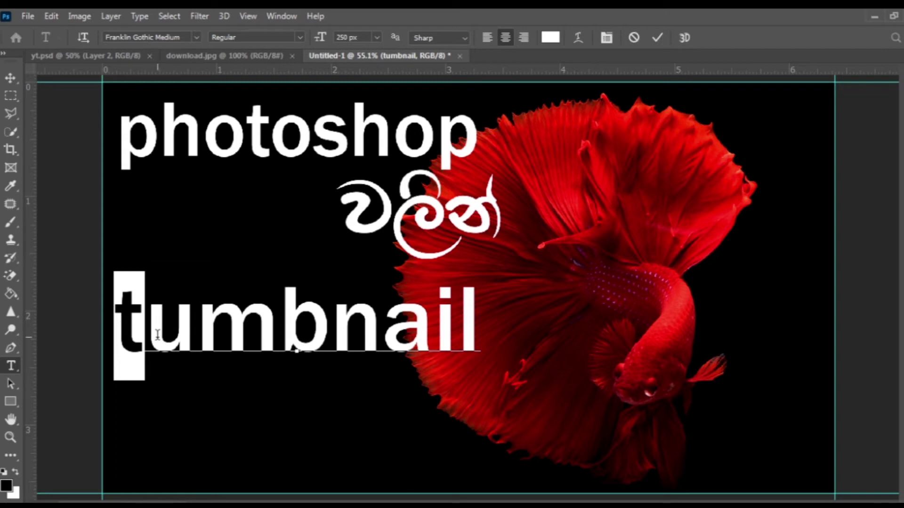
{"action": "type", "text": "T"}
{"action": "left_click", "coordinate": [11, 79]}
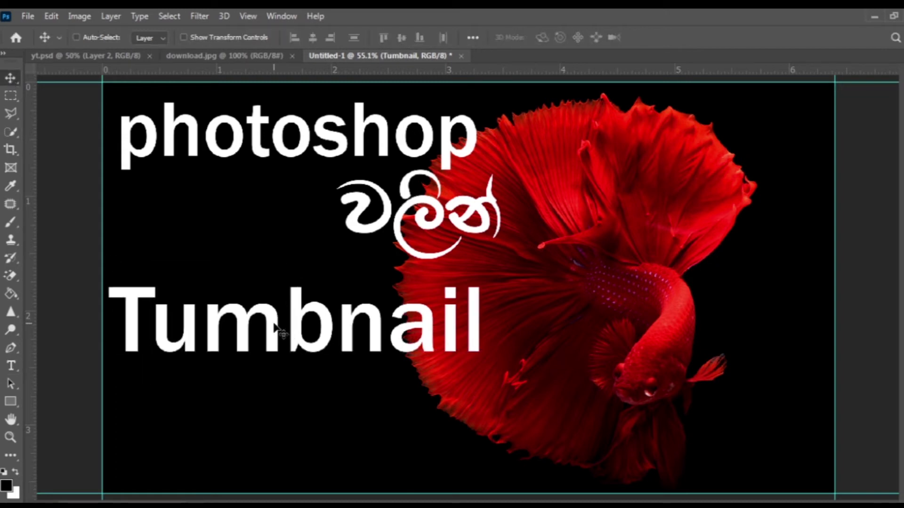
Scale Tumbnail down to about 90% and move it slightly up
{"action": "key", "text": "ctrl+t"}
{"action": "left_click_drag", "start_coordinate": [485, 269], "coordinate": [446, 283]}
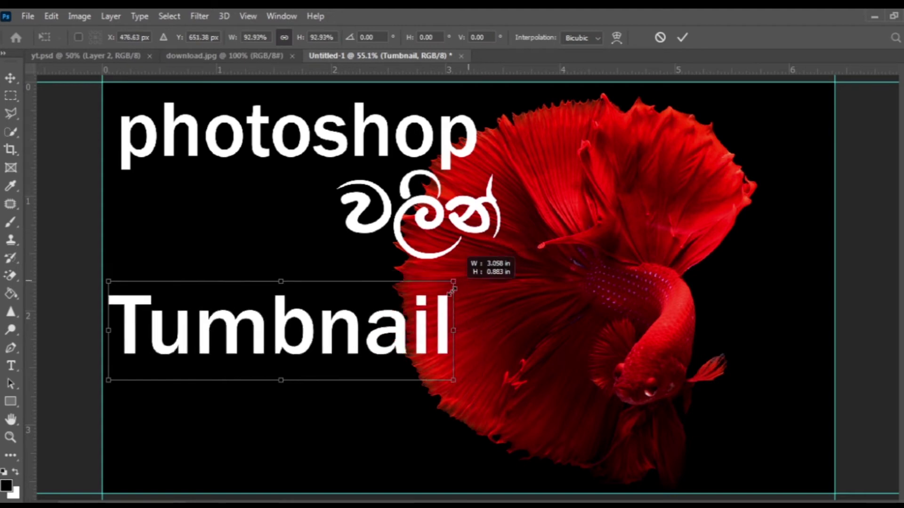
{"action": "left_click_drag", "start_coordinate": [397, 343], "coordinate": [404, 319]}
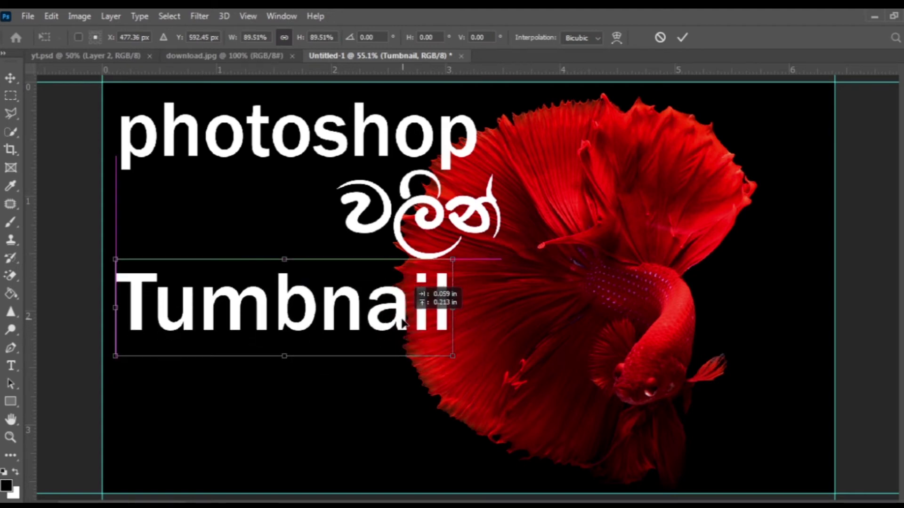
{"action": "key", "text": "Return"}
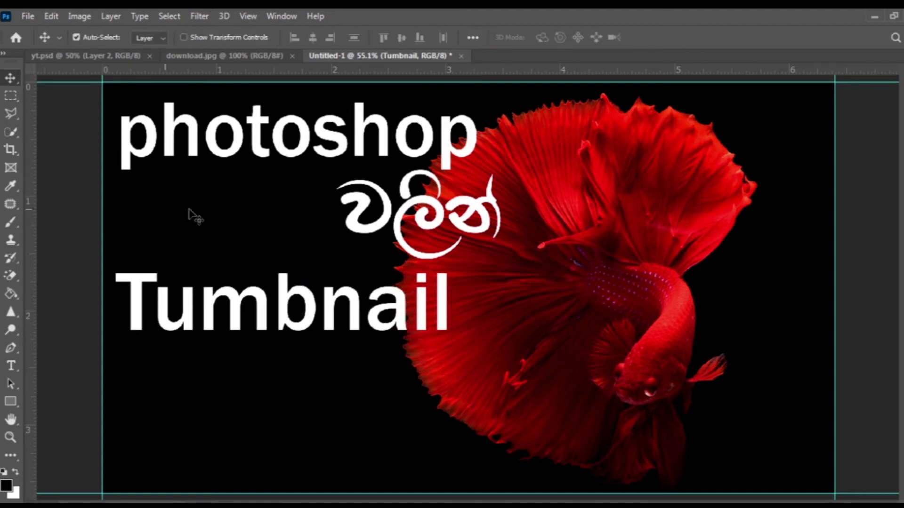
Add the white Sinhala word 'එකක්' in apex-a.pura-042, placed right of and below Tumbnail
{"action": "left_click", "coordinate": [18, 368]}
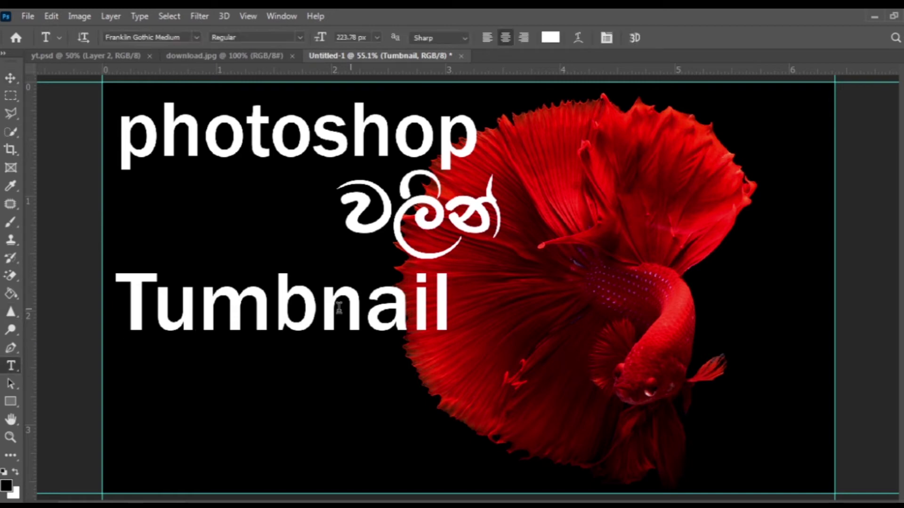
{"action": "left_click", "coordinate": [497, 307]}
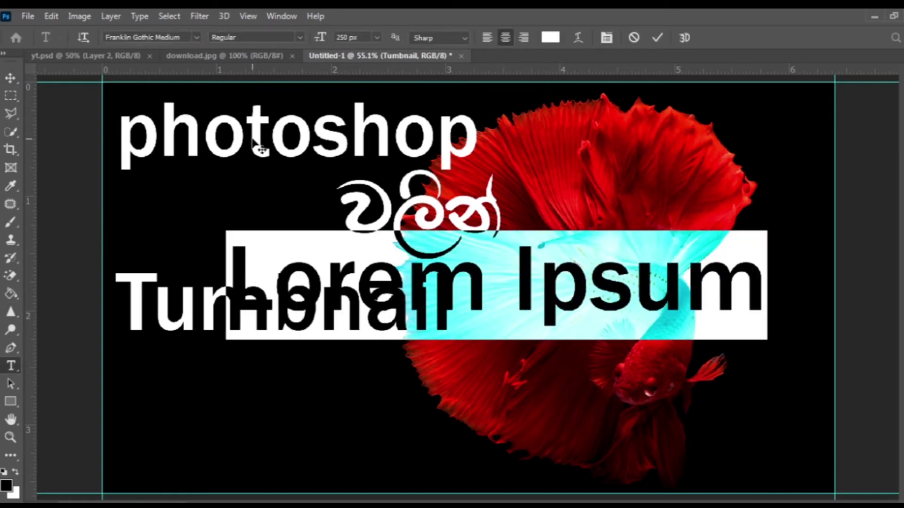
{"action": "left_click", "coordinate": [197, 37]}
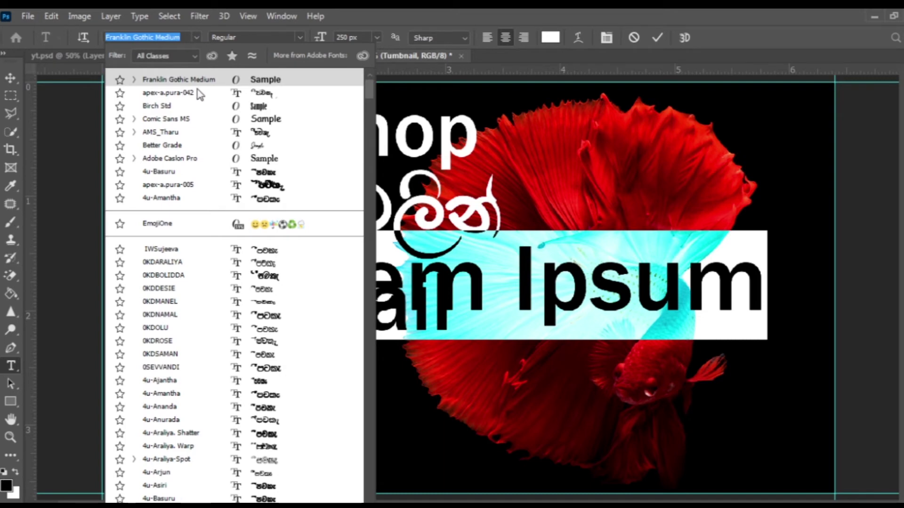
{"action": "left_click", "coordinate": [215, 97]}
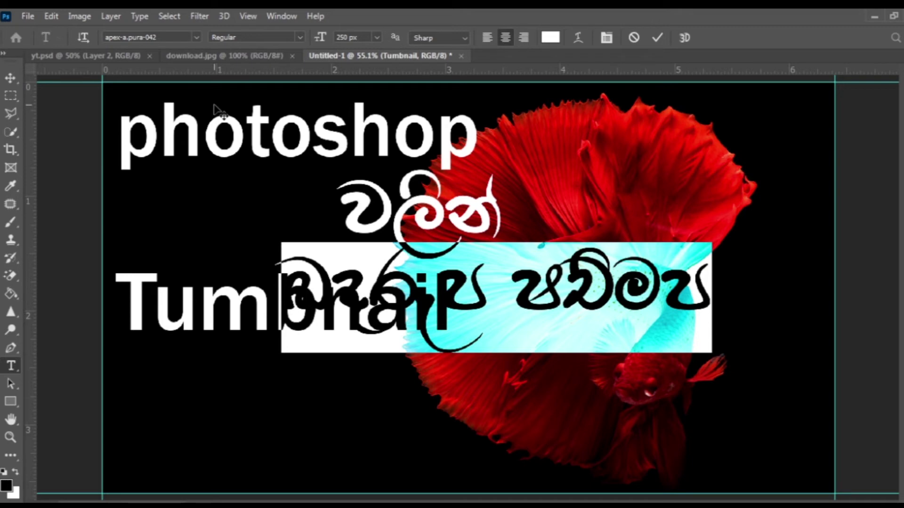
{"action": "type", "text": "u"}
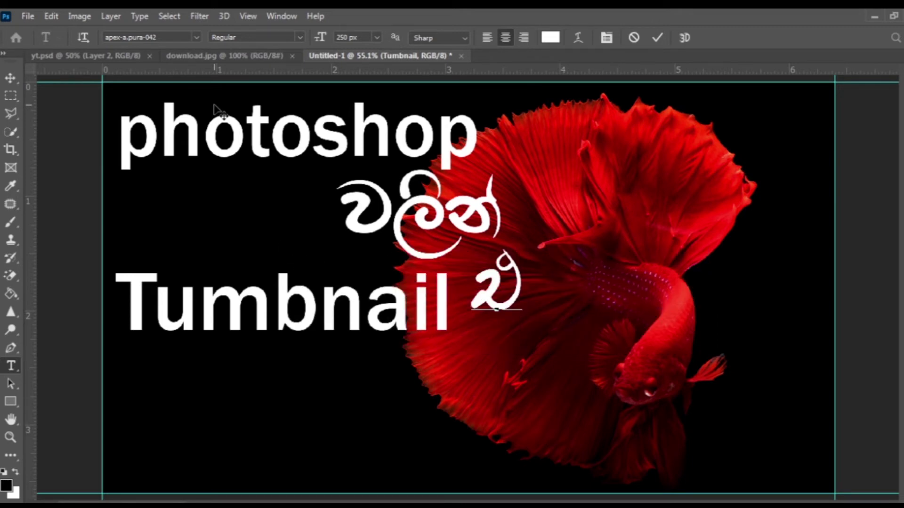
{"action": "type", "text": "lla"}
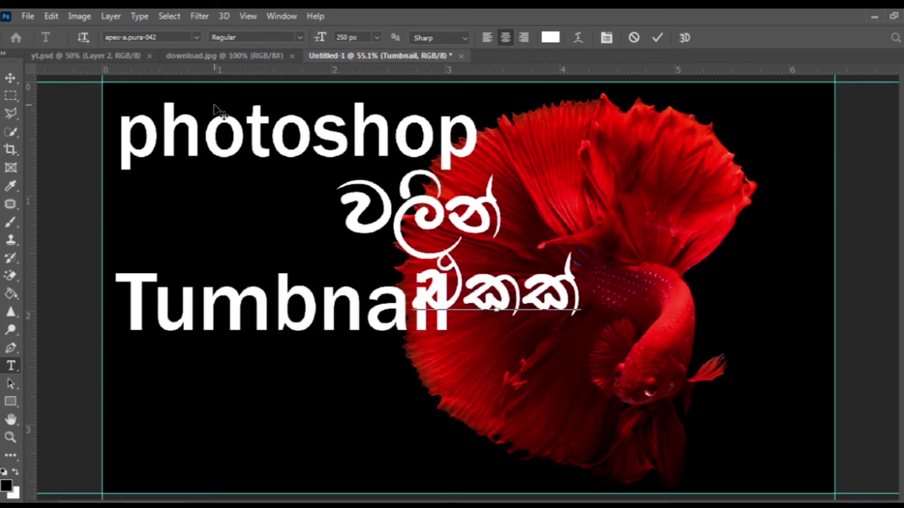
{"action": "left_click", "coordinate": [10, 77]}
{"action": "mouse_move", "coordinate": [558, 291]}
{"action": "left_mouse_down"}
{"action": "mouse_move", "coordinate": [581, 340]}
{"action": "mouse_move", "coordinate": [576, 333]}
{"action": "left_mouse_up"}
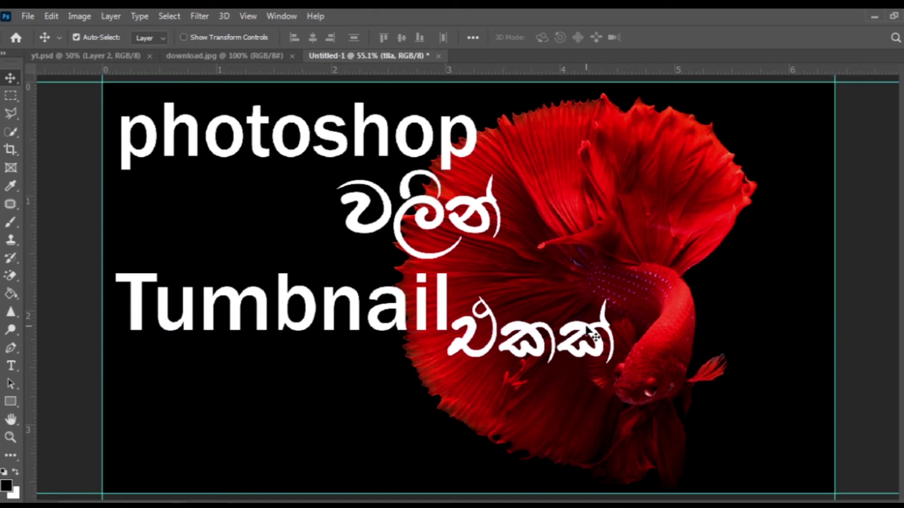
Shift 'වලින්' right under photoshop, raise Tumbnail, and tuck 'ඒකක්' up-left beneath it
{"action": "left_click_drag", "start_coordinate": [560, 336], "coordinate": [537, 374]}
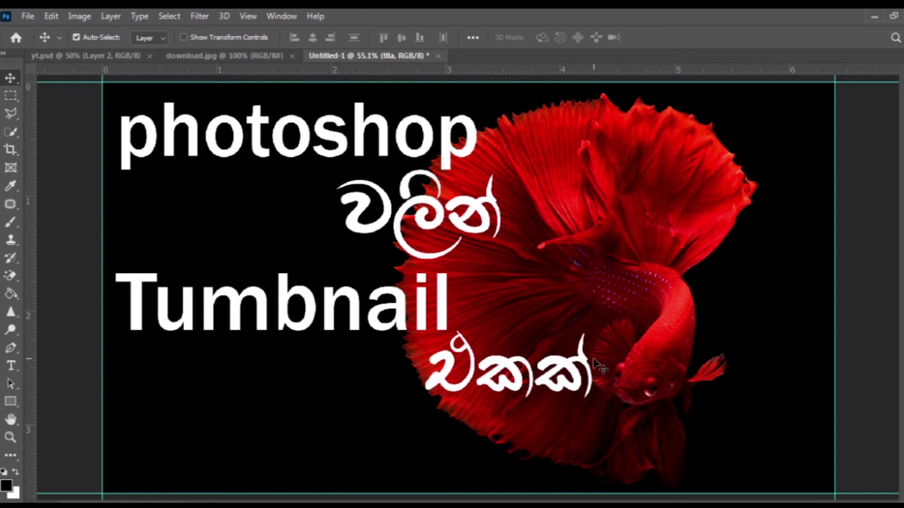
{"action": "left_click_drag", "start_coordinate": [487, 215], "coordinate": [615, 199]}
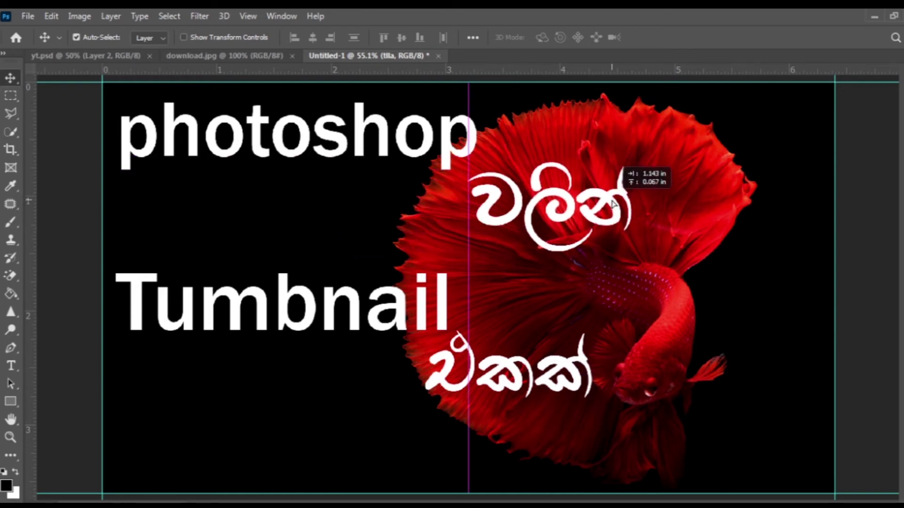
{"action": "left_click_drag", "start_coordinate": [450, 311], "coordinate": [438, 282]}
{"action": "mouse_move", "coordinate": [469, 353]}
{"action": "left_mouse_down"}
{"action": "mouse_move", "coordinate": [466, 332]}
{"action": "mouse_move", "coordinate": [413, 336]}
{"action": "left_mouse_up"}
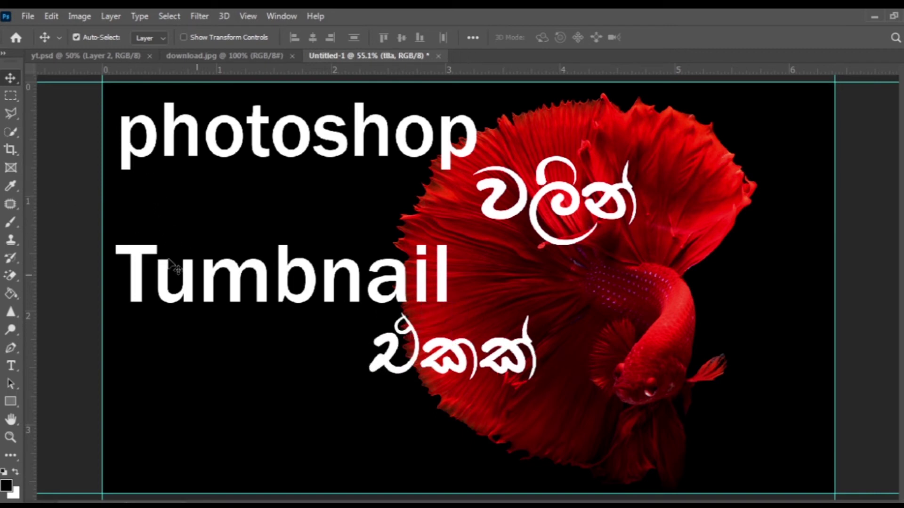
{"action": "left_click", "coordinate": [13, 368]}
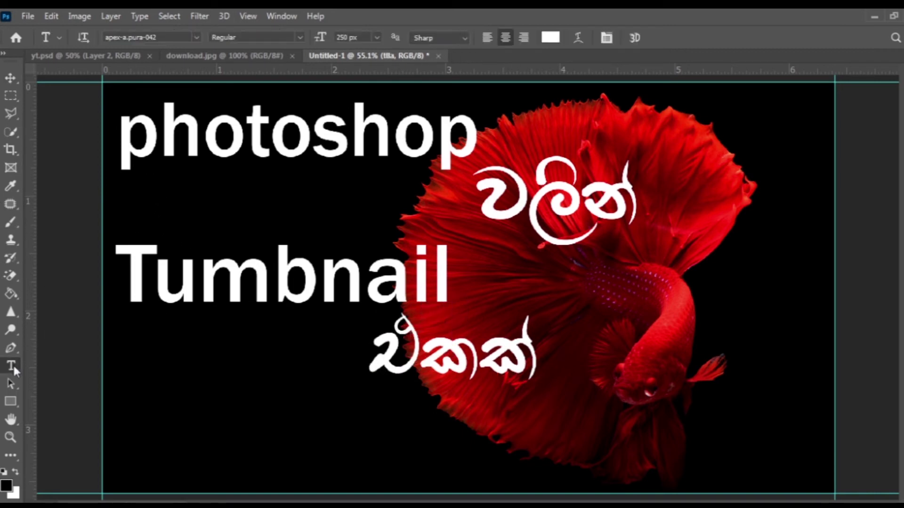
Add the word 'Design' in Birch Std font, positioned just right of 'ඒකක්'
{"action": "double_click", "coordinate": [555, 389]}
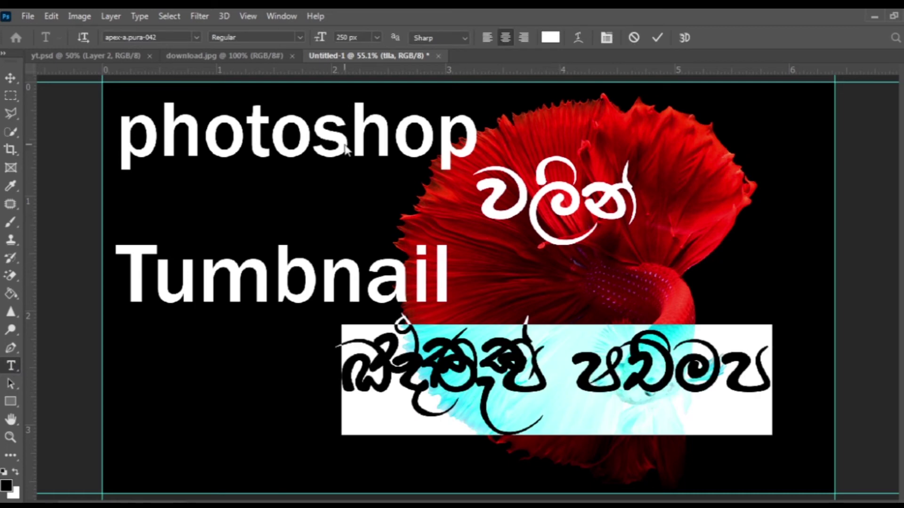
{"action": "left_click", "coordinate": [196, 37]}
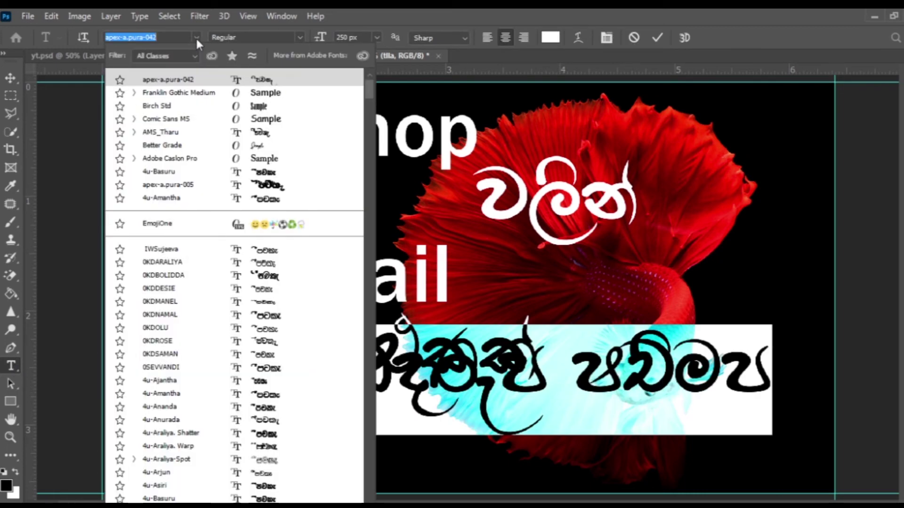
{"action": "left_click", "coordinate": [211, 100]}
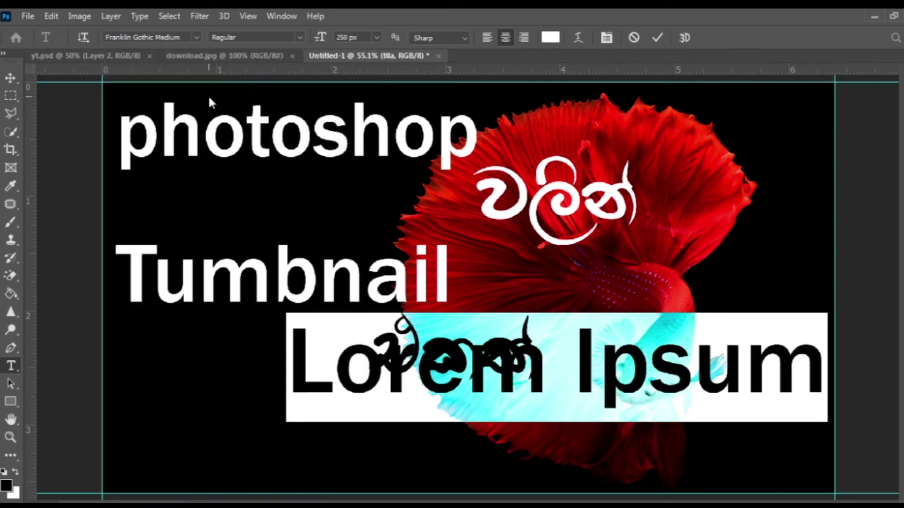
{"action": "left_click", "coordinate": [195, 37]}
{"action": "left_click", "coordinate": [205, 110]}
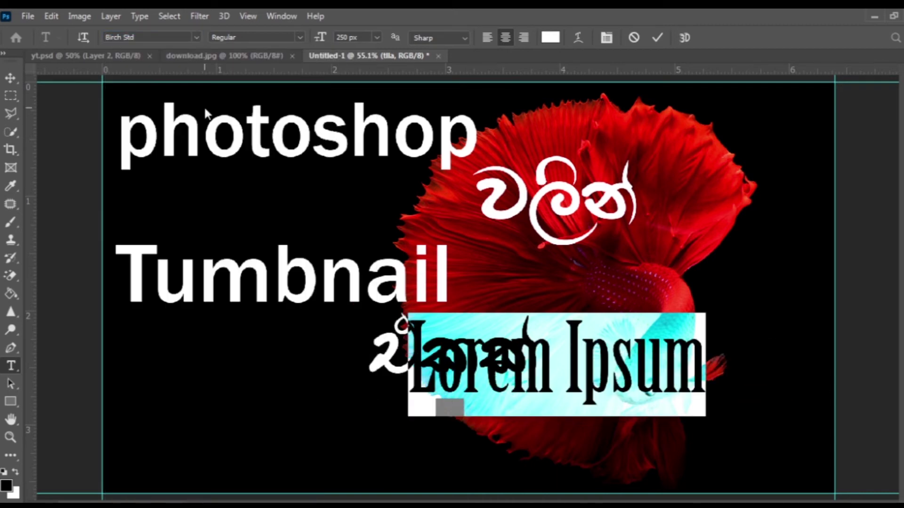
{"action": "type", "text": "D"}
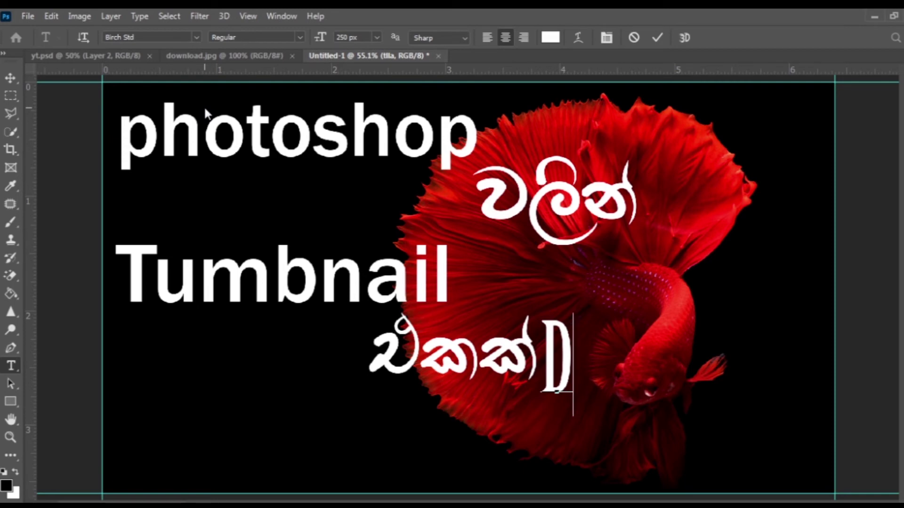
{"action": "type", "text": "e"}
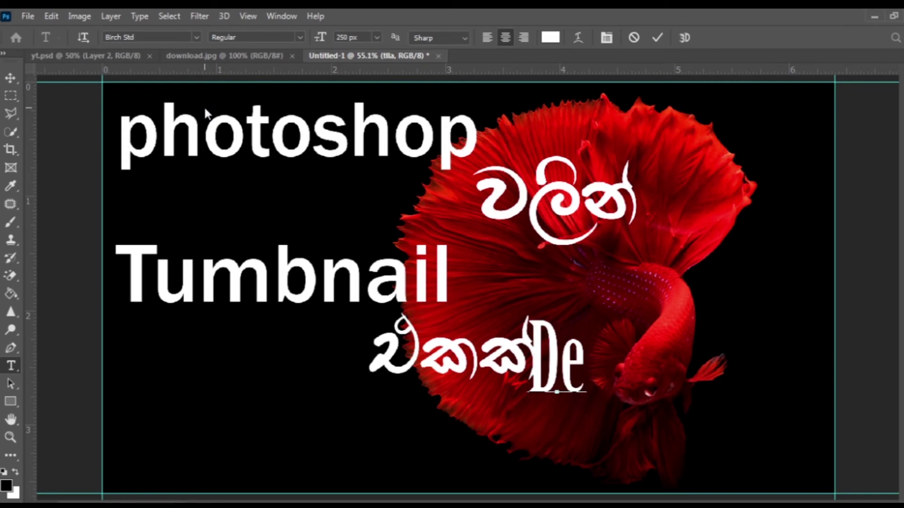
{"action": "type", "text": "si"}
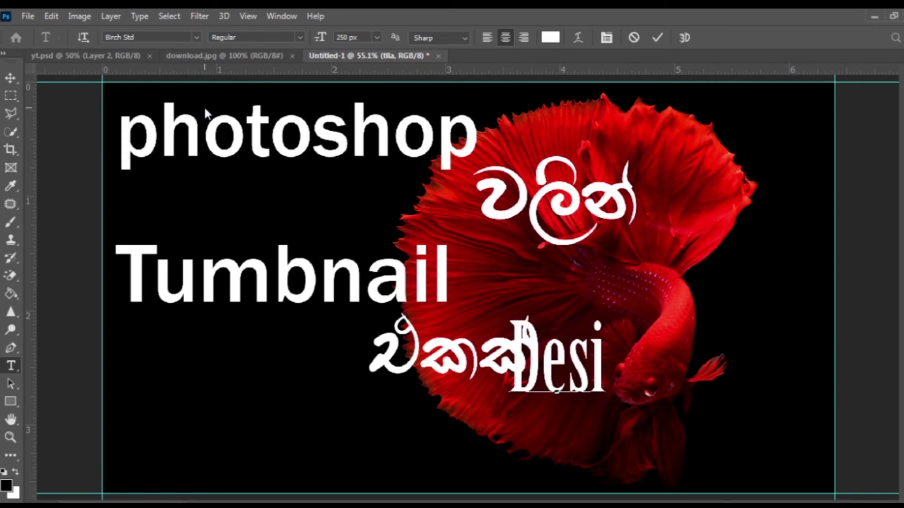
{"action": "type", "text": "gn"}
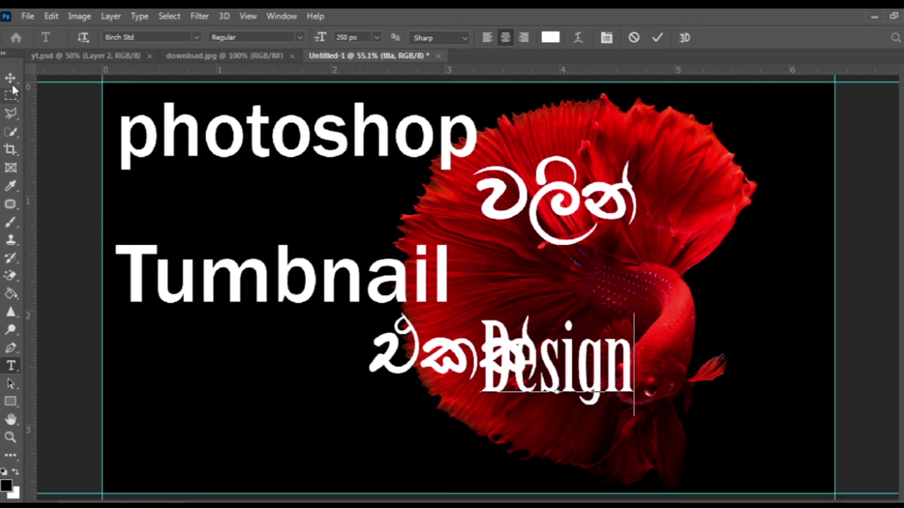
{"action": "left_click", "coordinate": [10, 78]}
{"action": "mouse_move", "coordinate": [595, 363]}
{"action": "left_mouse_down"}
{"action": "mouse_move", "coordinate": [669, 389]}
{"action": "mouse_move", "coordinate": [662, 372]}
{"action": "left_mouse_up"}
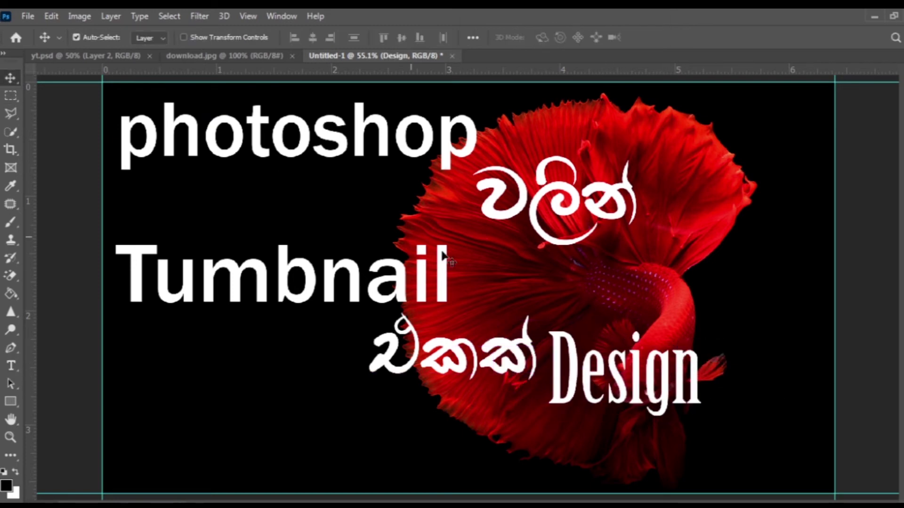
{"action": "left_click", "coordinate": [12, 366]}
Add the Sinhala word 'කරමු' in apex-a.pura-042 at the bottom right under Design
{"action": "left_click", "coordinate": [464, 446]}
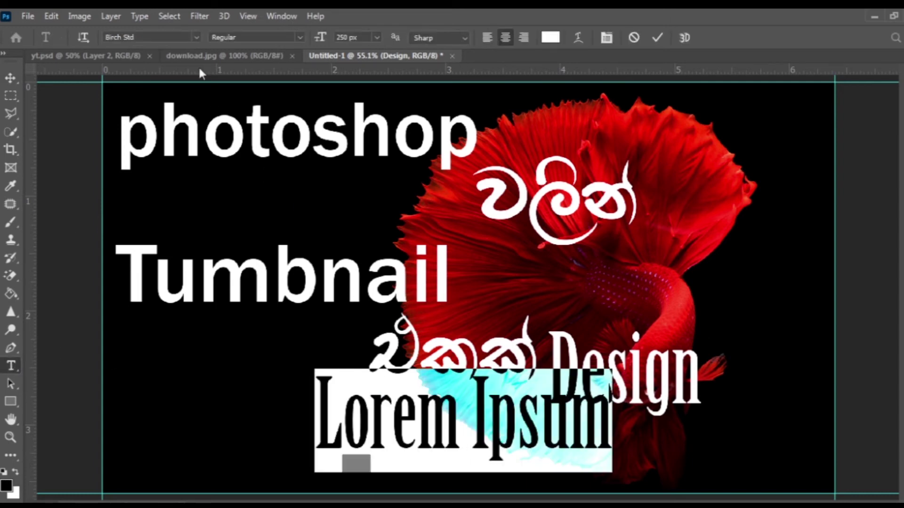
{"action": "left_click", "coordinate": [196, 38]}
{"action": "left_click", "coordinate": [236, 100]}
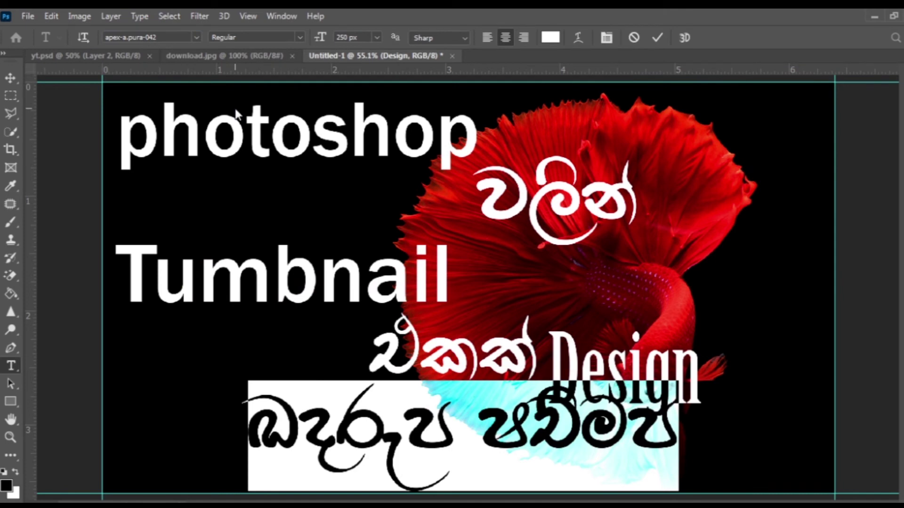
{"action": "type", "text": "lr"}
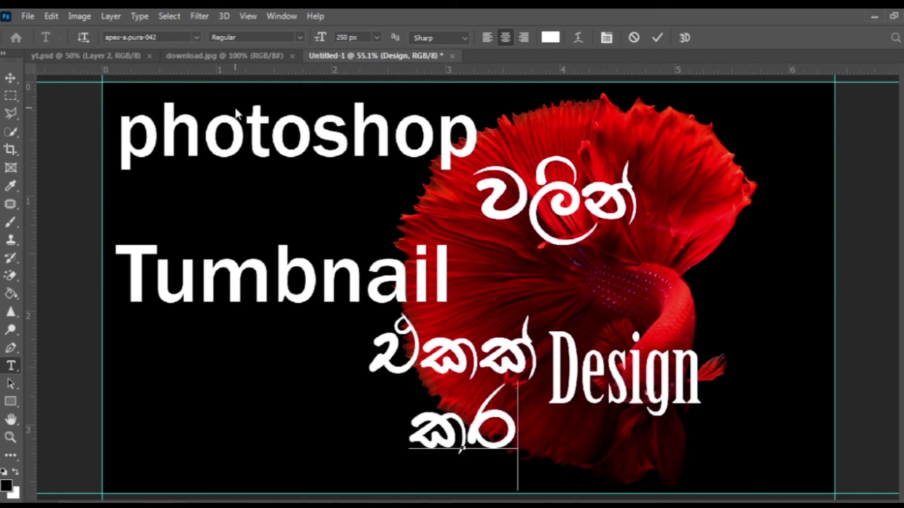
{"action": "type", "text": "uq"}
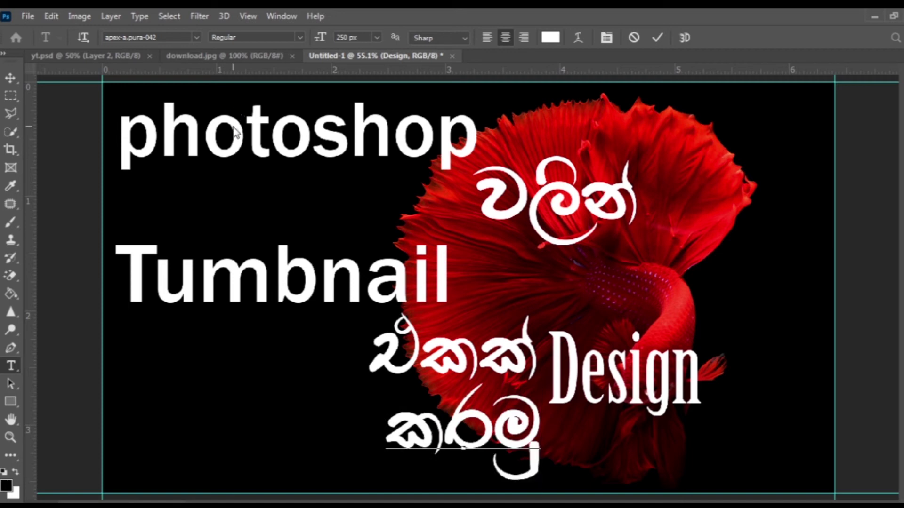
{"action": "left_click", "coordinate": [10, 77]}
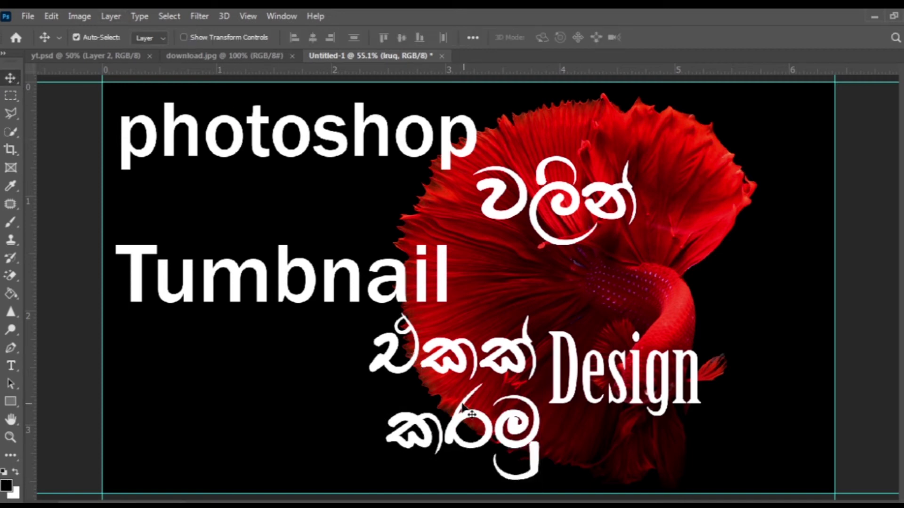
{"action": "left_click_drag", "start_coordinate": [464, 409], "coordinate": [783, 440]}
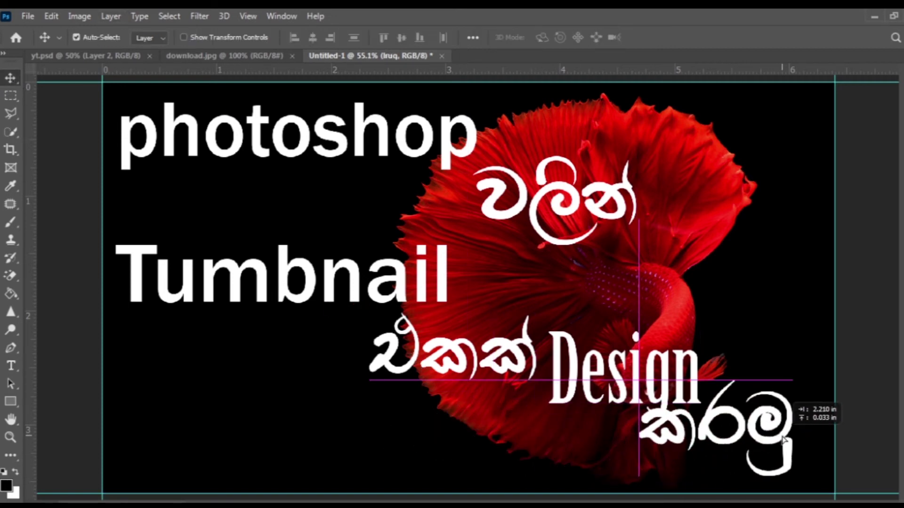
{"action": "left_click_drag", "start_coordinate": [783, 439], "coordinate": [783, 446]}
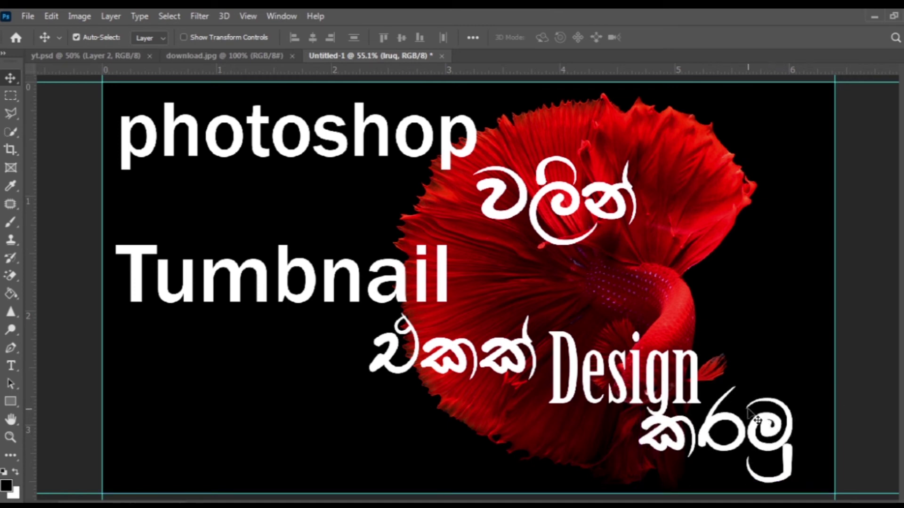
Nudge Tumbnail, 'ඒකක්', Design and 'කරමු' upward so the lower lines sit closer
{"action": "left_click", "coordinate": [449, 291]}
{"action": "key", "text": "Up"}
{"action": "key", "text": "Up"}
{"action": "key", "text": "Up"}
{"action": "key", "text": "Up"}
{"action": "key", "text": "Up"}
{"action": "key", "text": "Up"}
{"action": "key", "text": "Up"}
{"action": "key", "text": "Up"}
{"action": "key", "text": "Up"}
{"action": "key", "text": "Up"}
{"action": "key", "text": "Up"}
{"action": "key", "text": "Up"}
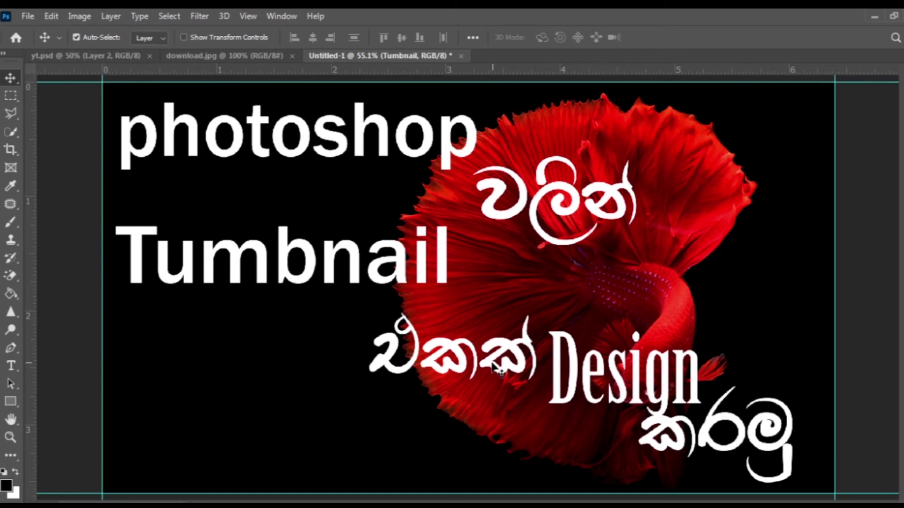
{"action": "left_click_drag", "start_coordinate": [496, 372], "coordinate": [504, 346]}
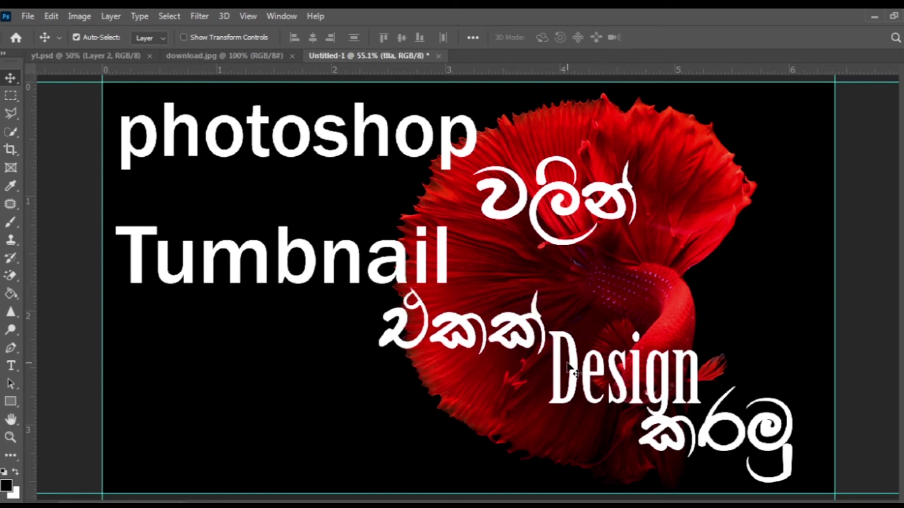
{"action": "left_click_drag", "start_coordinate": [569, 365], "coordinate": [579, 341]}
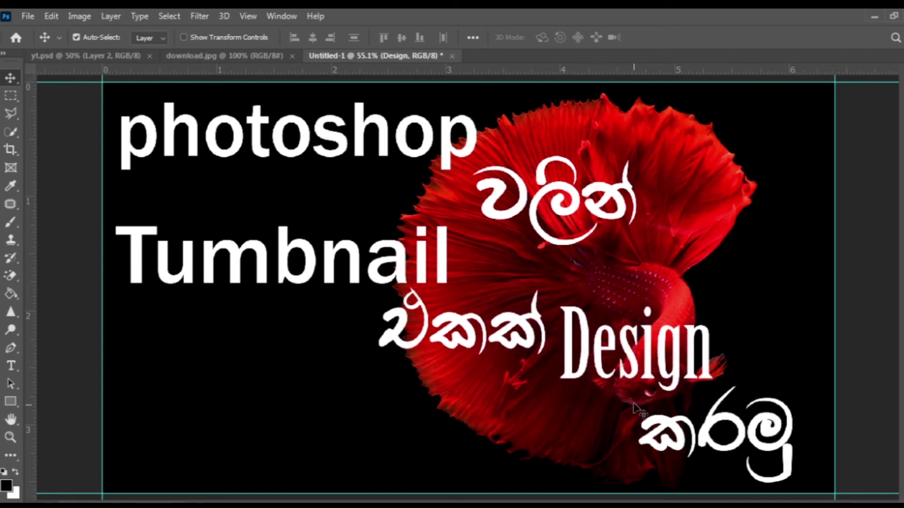
{"action": "left_click_drag", "start_coordinate": [631, 401], "coordinate": [621, 392]}
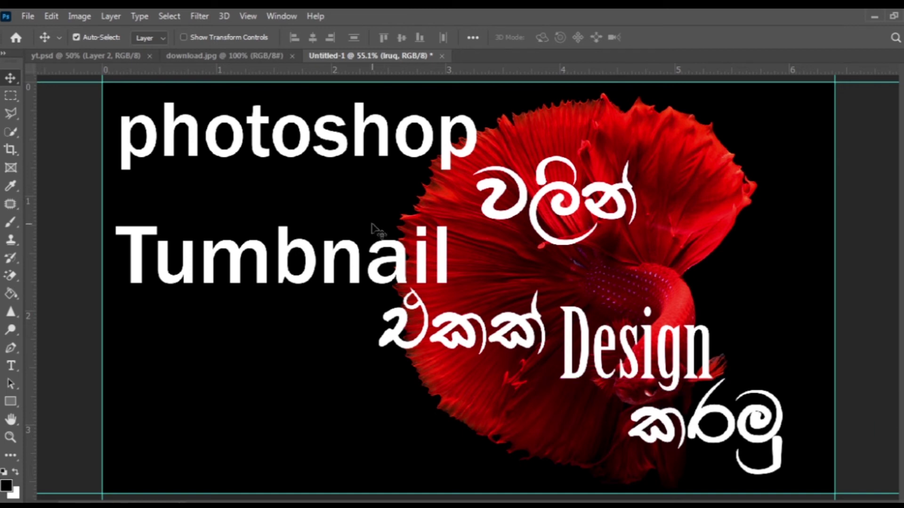
{"action": "left_click", "coordinate": [410, 274]}
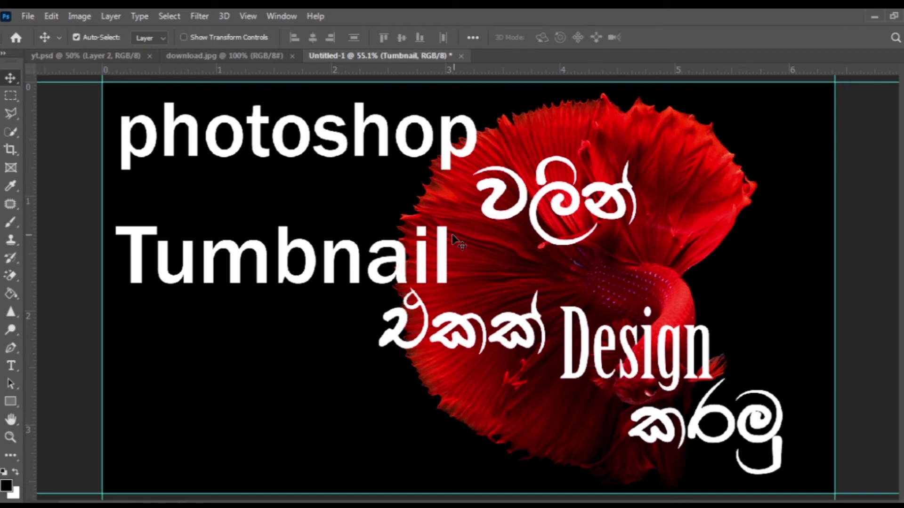
Try wider Tumbnail letter spacing with tracking values 40 and 200
{"action": "key", "text": "ctrl"}
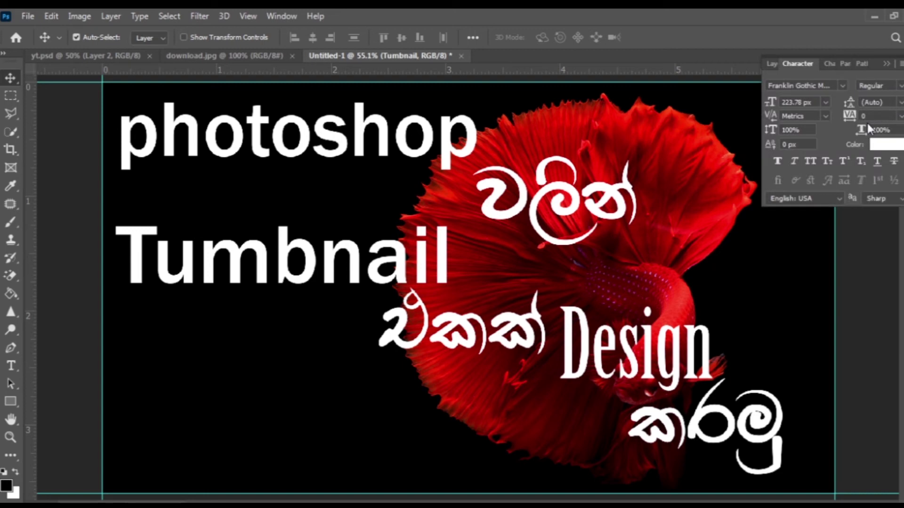
{"action": "type", "text": "40"}
{"action": "key", "text": "Return"}
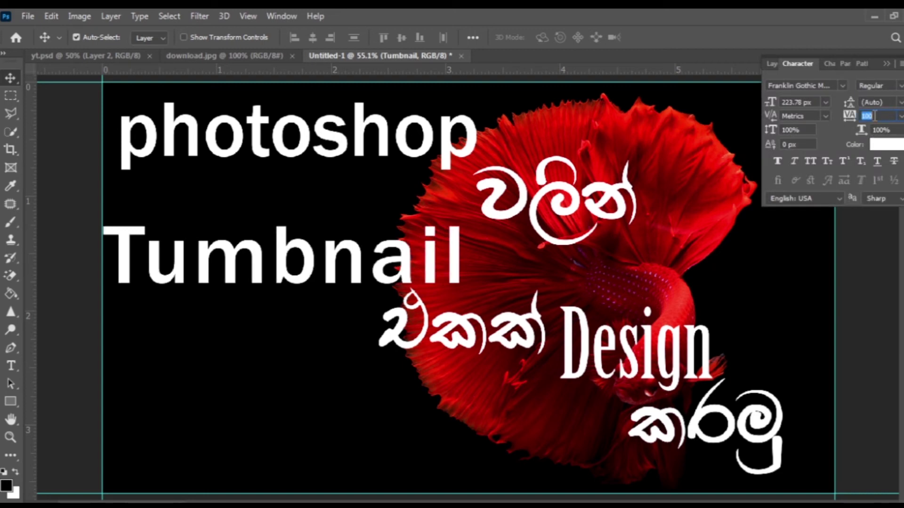
{"action": "type", "text": "200"}
{"action": "key", "text": "Return"}
{"action": "key", "text": "Down"}
{"action": "key", "text": "Down"}
{"action": "key", "text": "Down"}
{"action": "key", "text": "Down"}
{"action": "key", "text": "Down"}
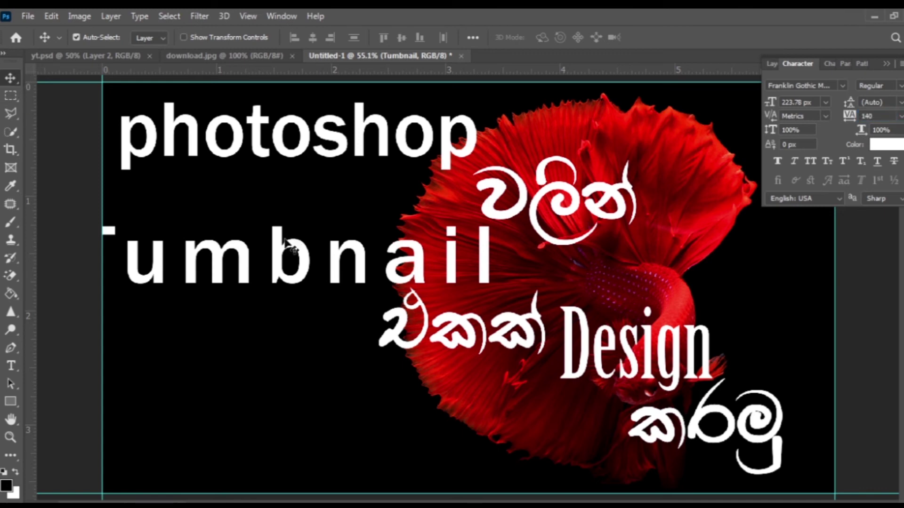
Undo the wide spacing, then show the Layers panel and toggle the fish layer's visibility
{"action": "key", "text": "ctrl+5"}
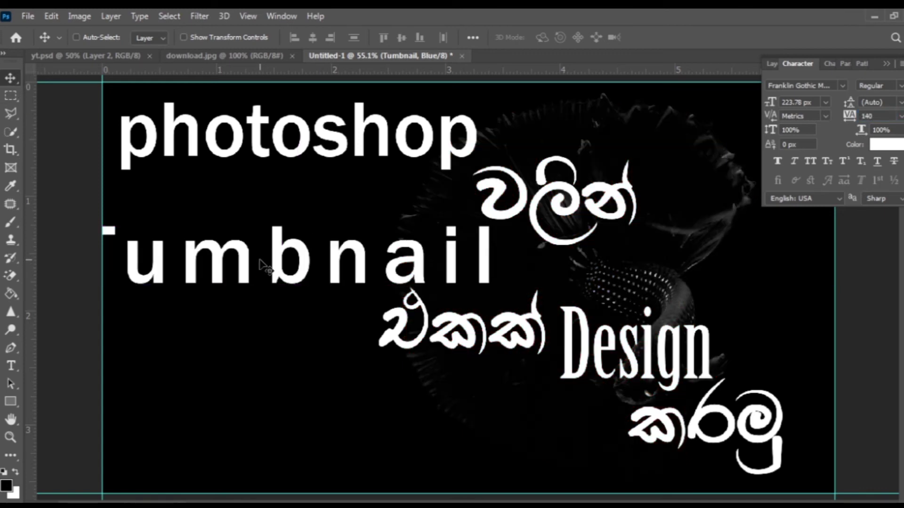
{"action": "key", "text": "ctrl+r"}
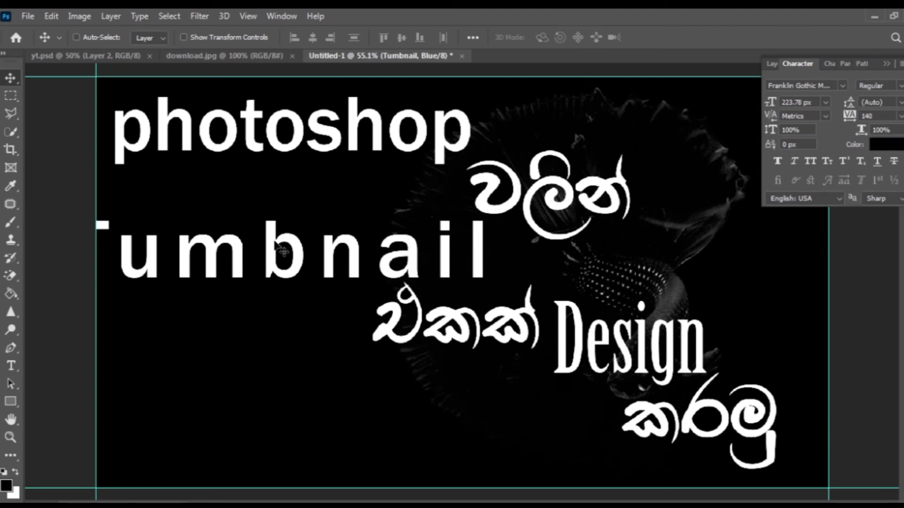
{"action": "key", "text": "ctrl+z"}
{"action": "key", "text": "ctrl+z"}
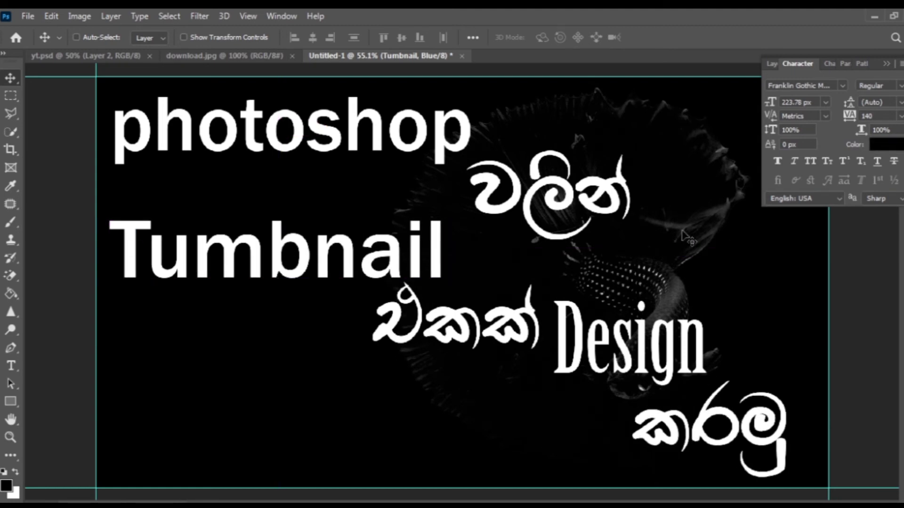
{"action": "left_click", "coordinate": [888, 64]}
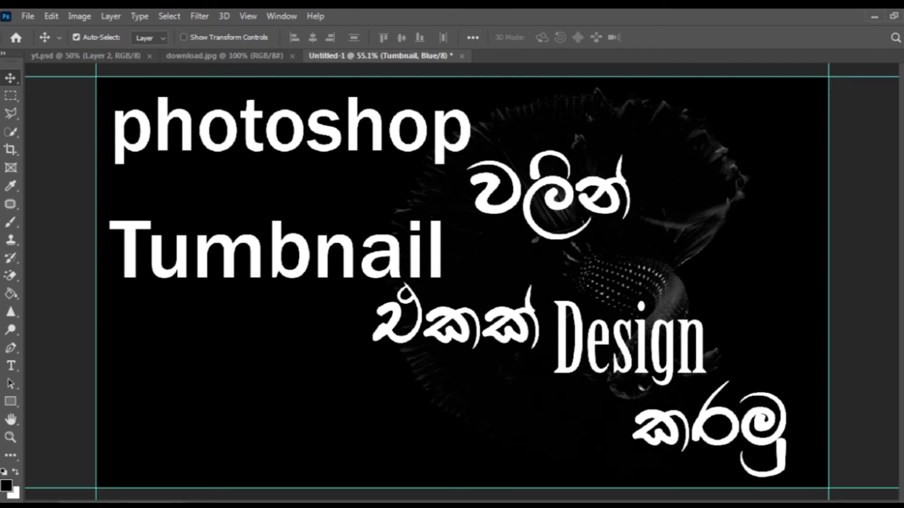
{"action": "key", "text": "F7"}
{"action": "left_click", "coordinate": [759, 259]}
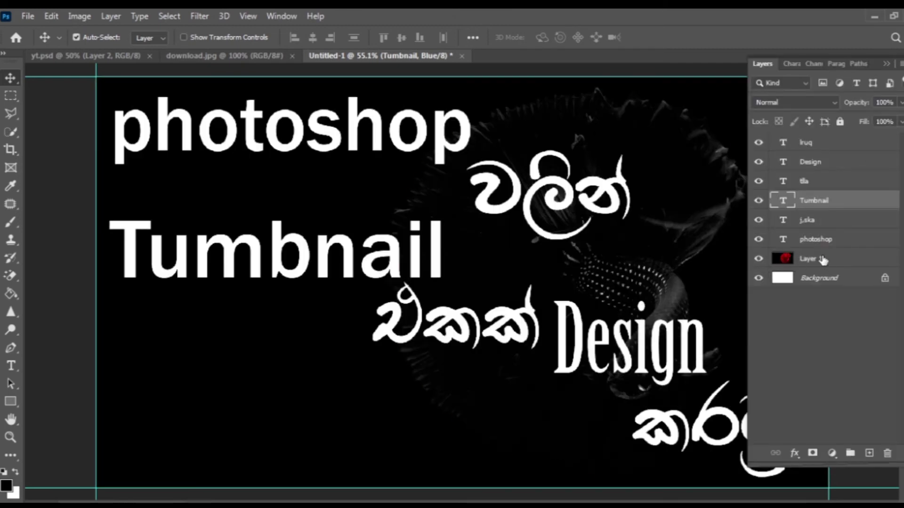
Return to the full-colour fish and widen Tumbnail's tracking to 100
{"action": "left_click", "coordinate": [822, 260]}
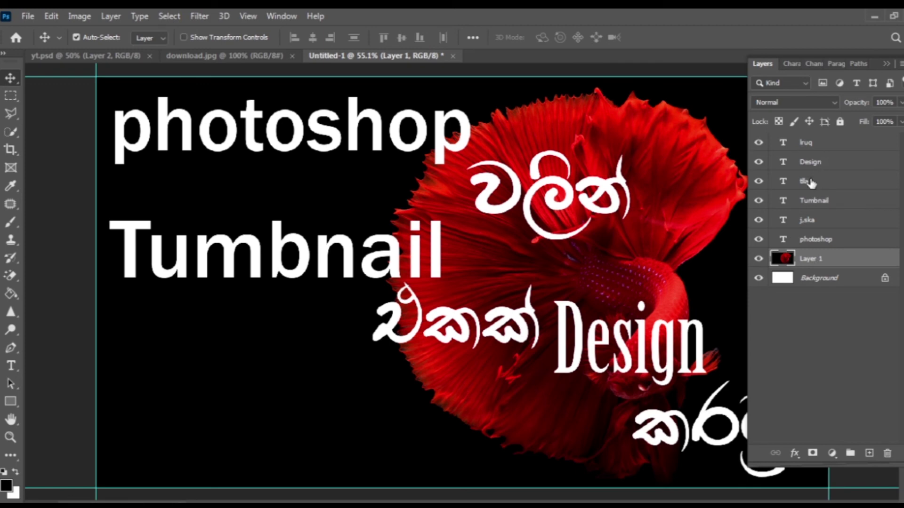
{"action": "key", "text": "F7"}
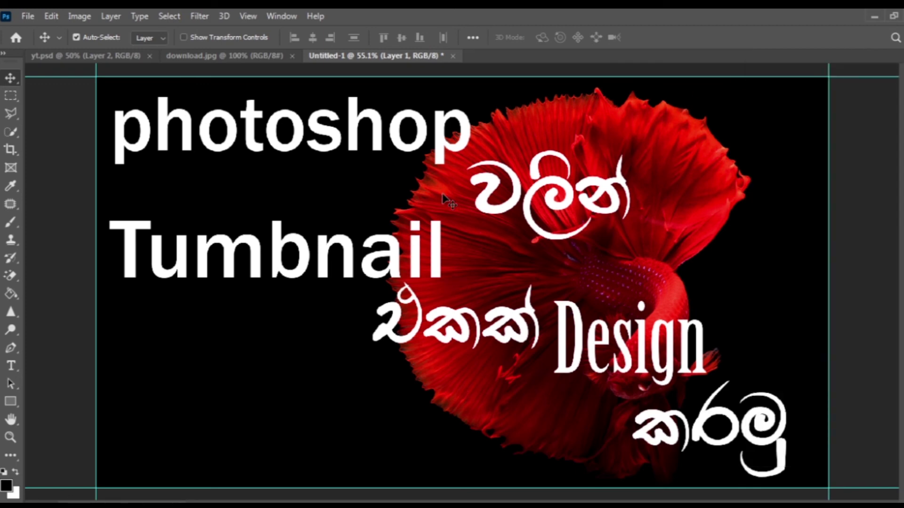
{"action": "left_click", "coordinate": [418, 257]}
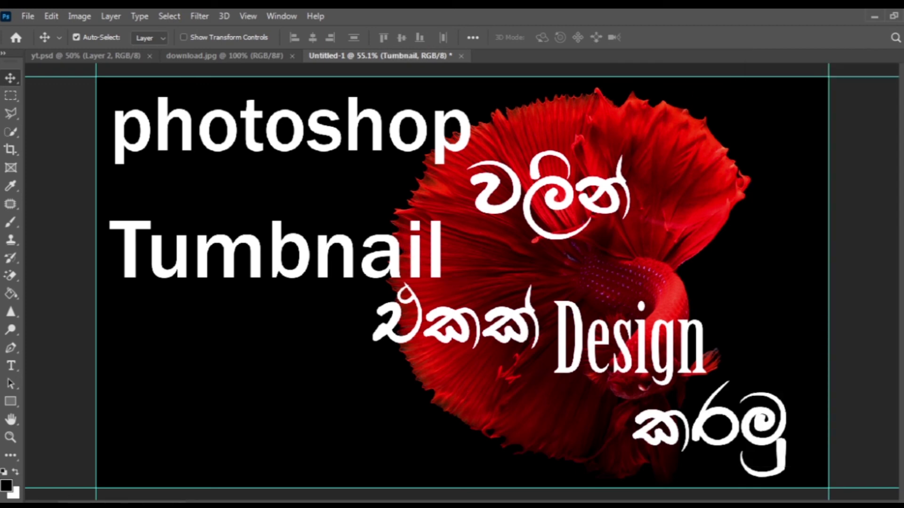
{"action": "key", "text": "F7"}
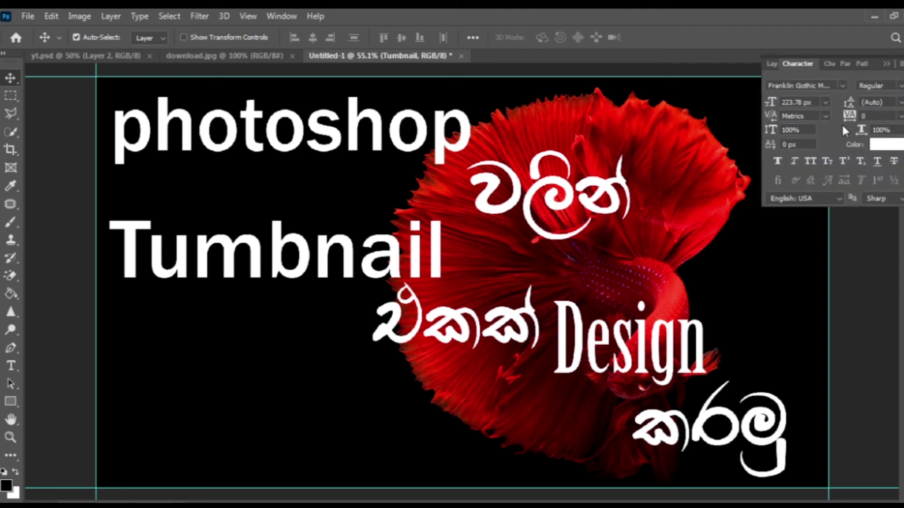
{"action": "key", "text": "Up"}
{"action": "key", "text": "Up"}
{"action": "key", "text": "Up"}
{"action": "key", "text": "Up"}
{"action": "key", "text": "Up"}
{"action": "key", "text": "Up"}
{"action": "key", "text": "Up"}
{"action": "key", "text": "Up"}
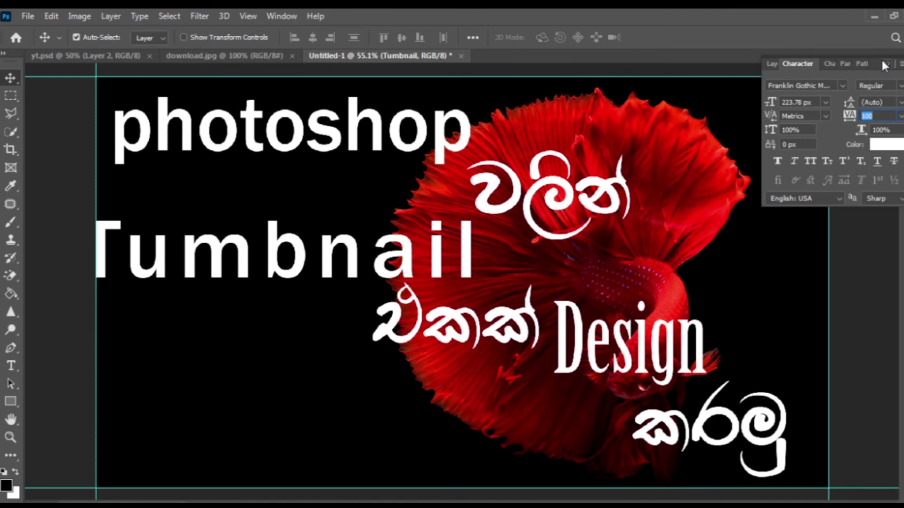
{"action": "key", "text": "F7"}
{"action": "left_click_drag", "start_coordinate": [357, 257], "coordinate": [363, 254]}
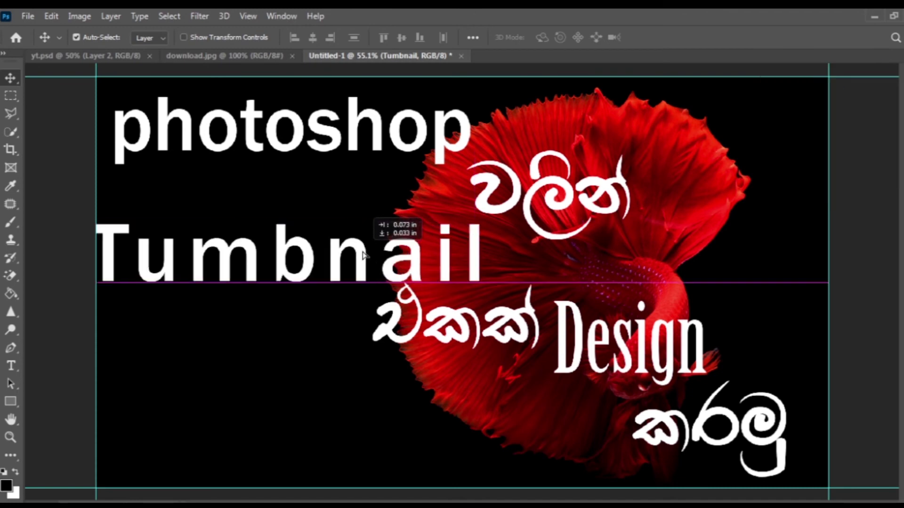
Scale Tumbnail to about 96% and shift it right to align under photoshop
{"action": "key", "text": "ctrl+t"}
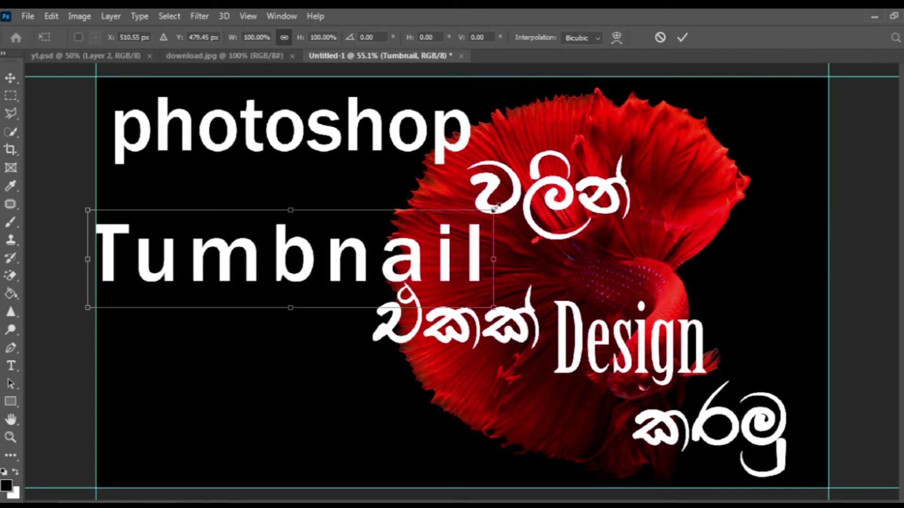
{"action": "left_click_drag", "start_coordinate": [494, 208], "coordinate": [476, 215]}
{"action": "left_click_drag", "start_coordinate": [429, 267], "coordinate": [452, 265]}
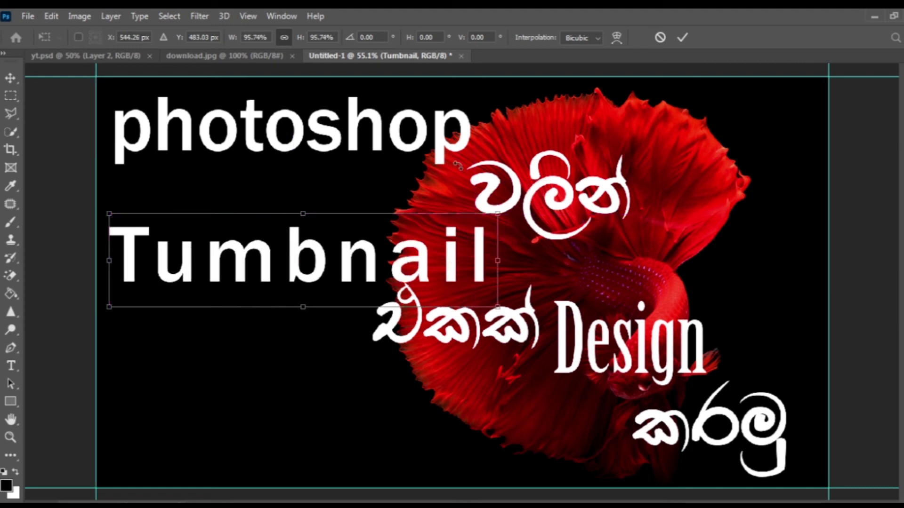
{"action": "key", "text": "Return"}
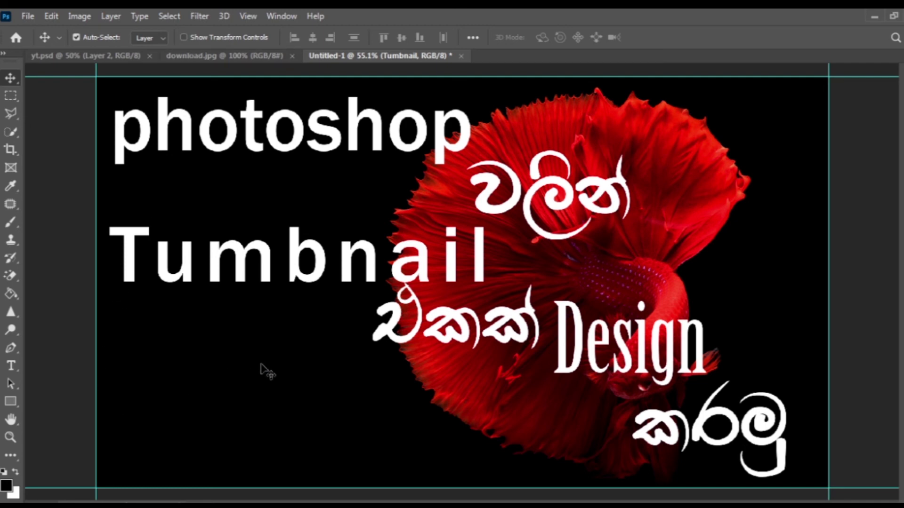
{"action": "left_click", "coordinate": [245, 56]}
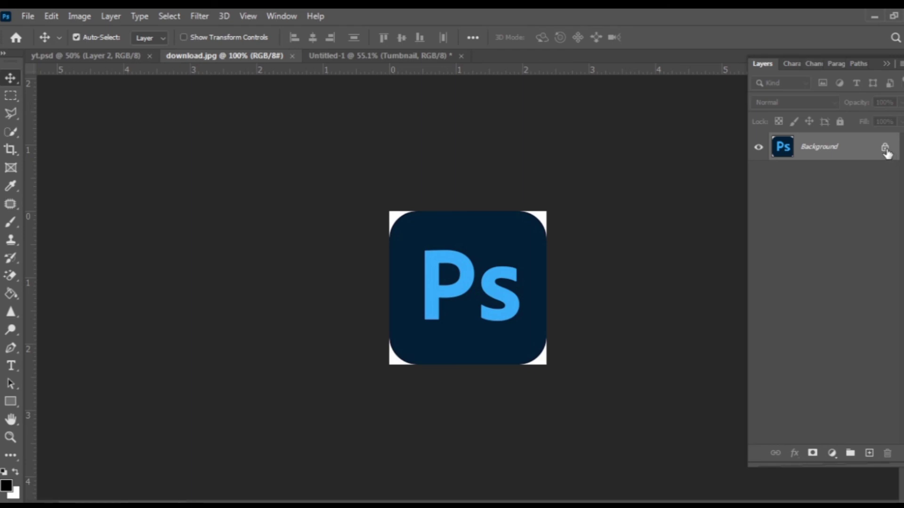
Unlock the download.jpg logo layer and drop the Ps logo into the thumbnail's lower left
{"action": "left_click", "coordinate": [886, 147]}
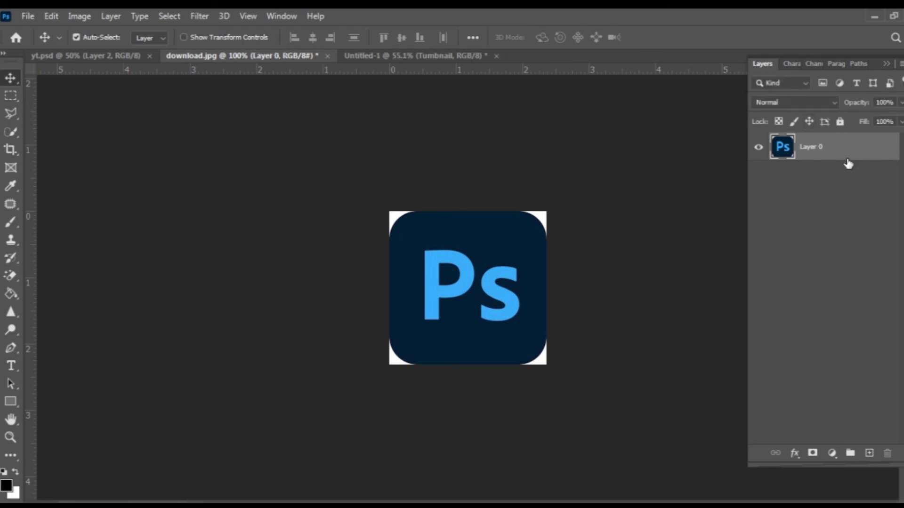
{"action": "mouse_move", "coordinate": [476, 296]}
{"action": "left_mouse_down"}
{"action": "mouse_move", "coordinate": [309, 185]}
{"action": "mouse_move", "coordinate": [453, 56]}
{"action": "left_mouse_up"}
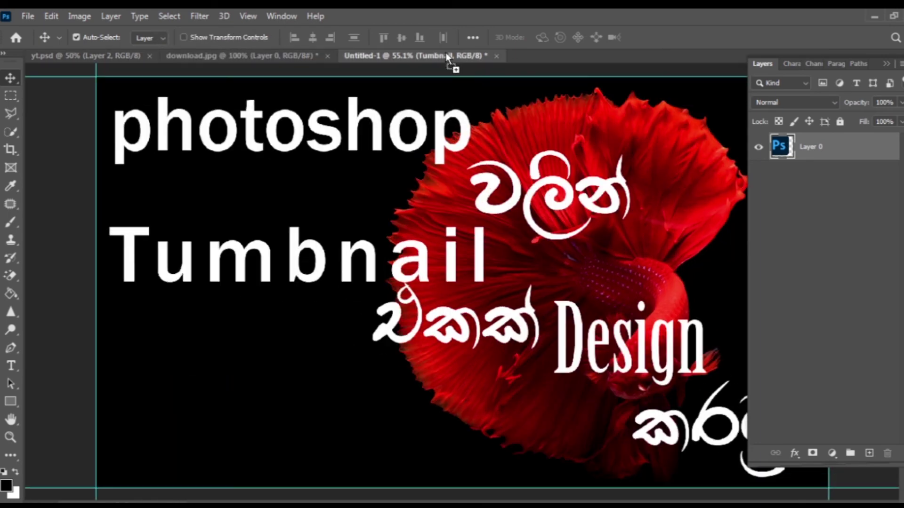
{"action": "mouse_move", "coordinate": [454, 56]}
{"action": "left_mouse_down"}
{"action": "mouse_move", "coordinate": [243, 439]}
{"action": "mouse_move", "coordinate": [224, 409]}
{"action": "left_mouse_up"}
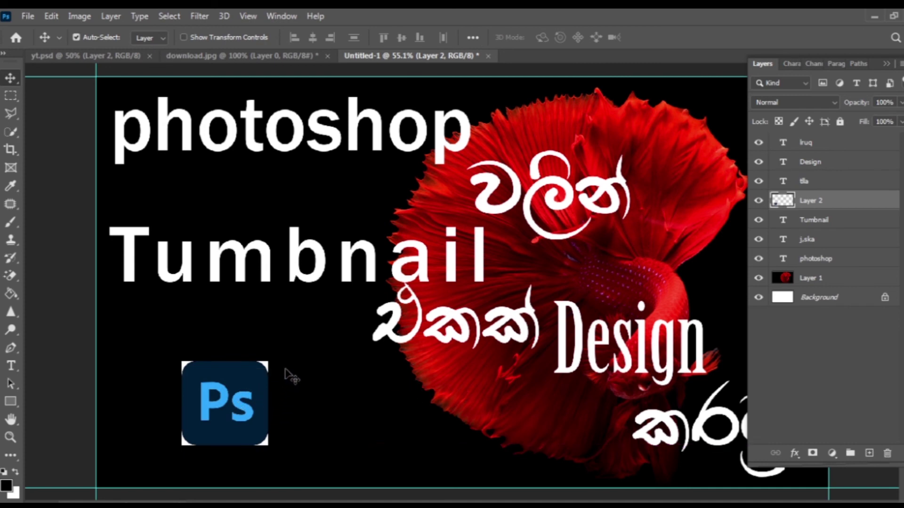
{"action": "key", "text": "ctrl"}
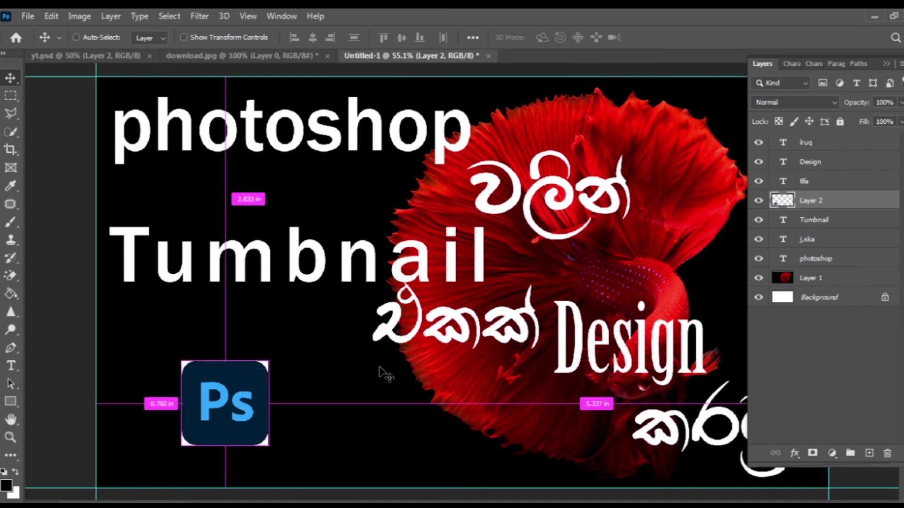
{"action": "key", "text": "ctrl+minus"}
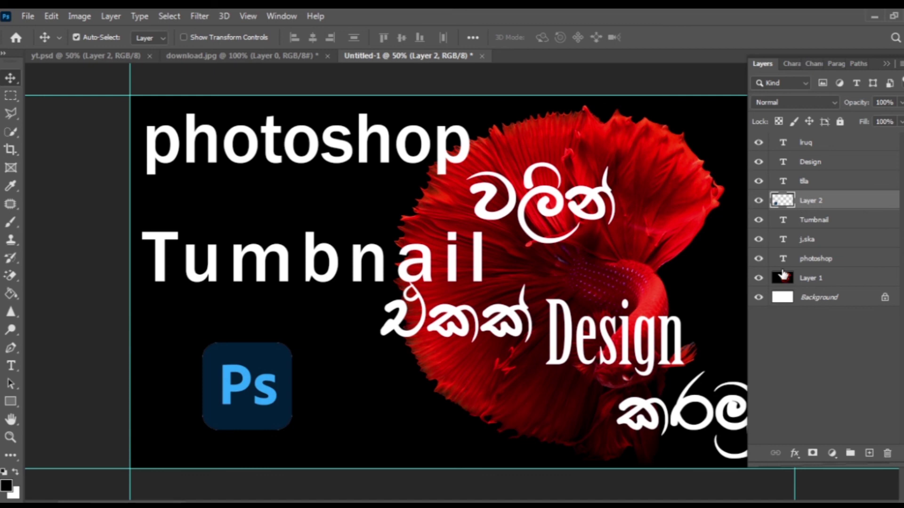
Add a 7 px white Outside stroke effect to the Ps logo layer
{"action": "left_click", "coordinate": [796, 454]}
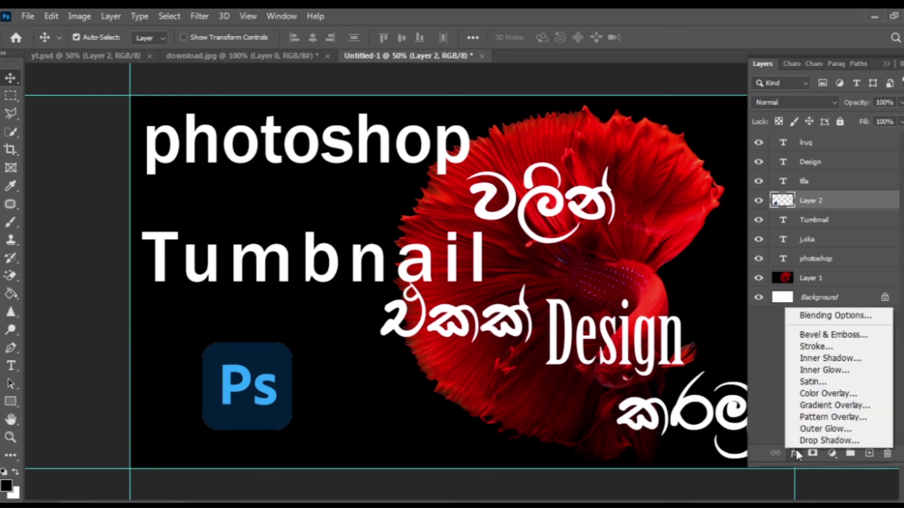
{"action": "left_click", "coordinate": [805, 353]}
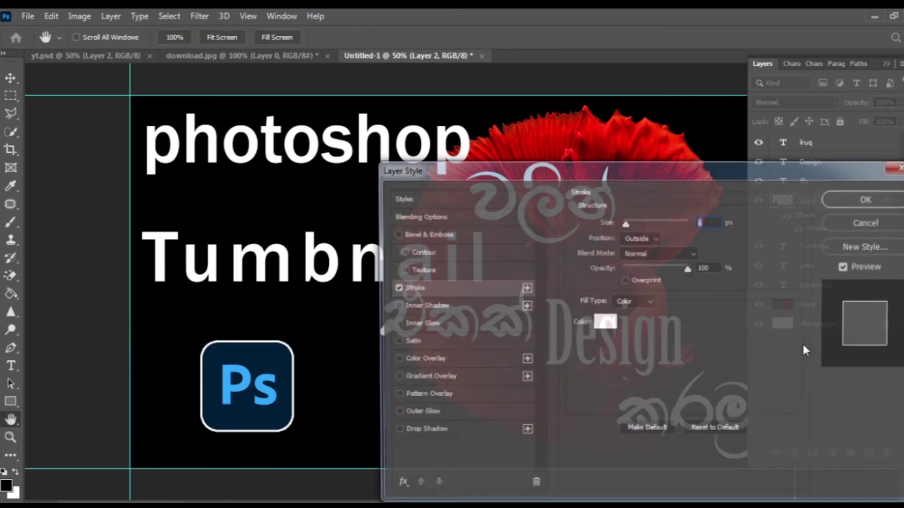
{"action": "left_click", "coordinate": [658, 238]}
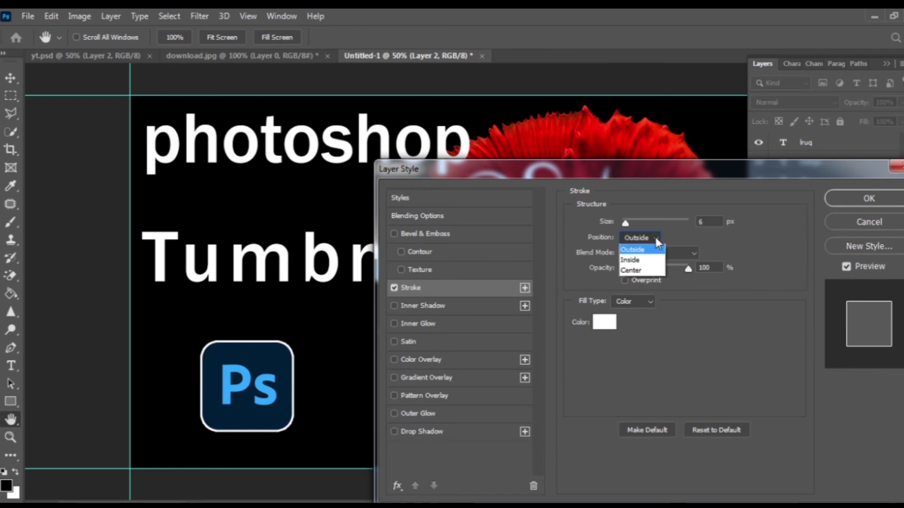
{"action": "left_click", "coordinate": [640, 238]}
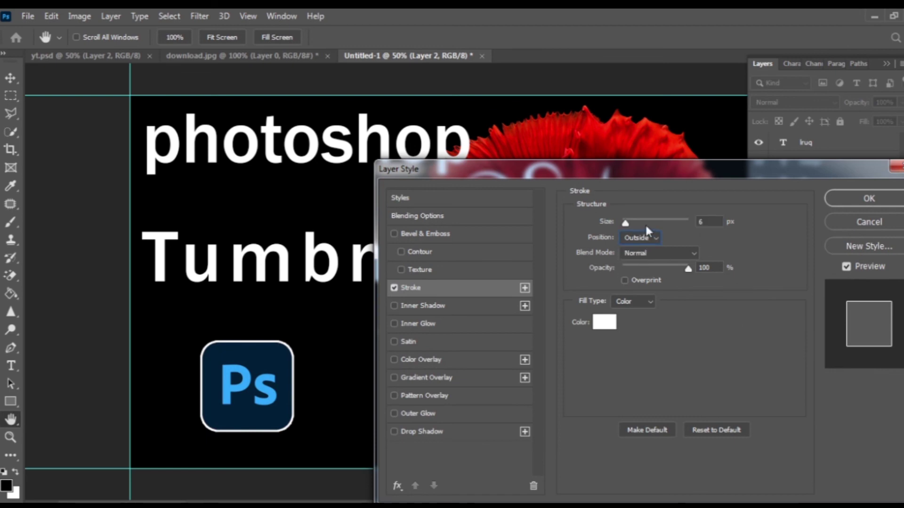
{"action": "key", "text": "Down"}
{"action": "key", "text": "Down"}
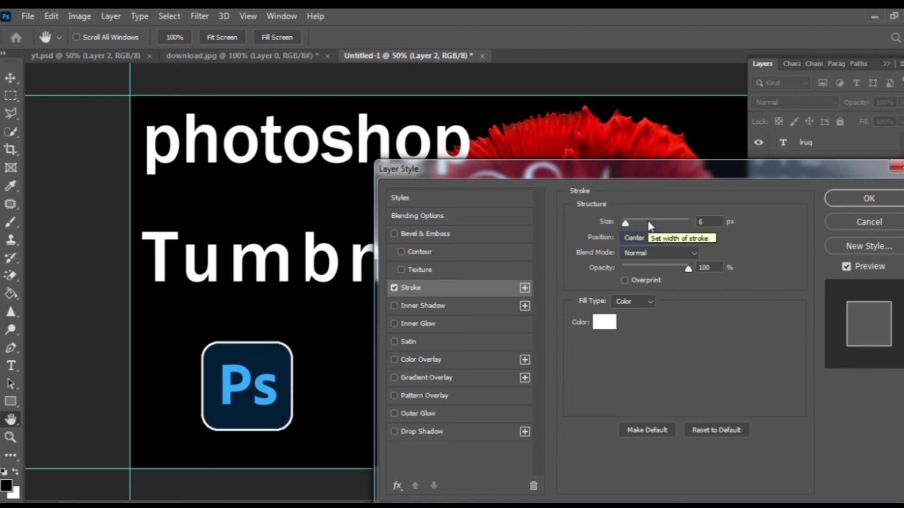
{"action": "key", "text": "Up"}
{"action": "key", "text": "Up"}
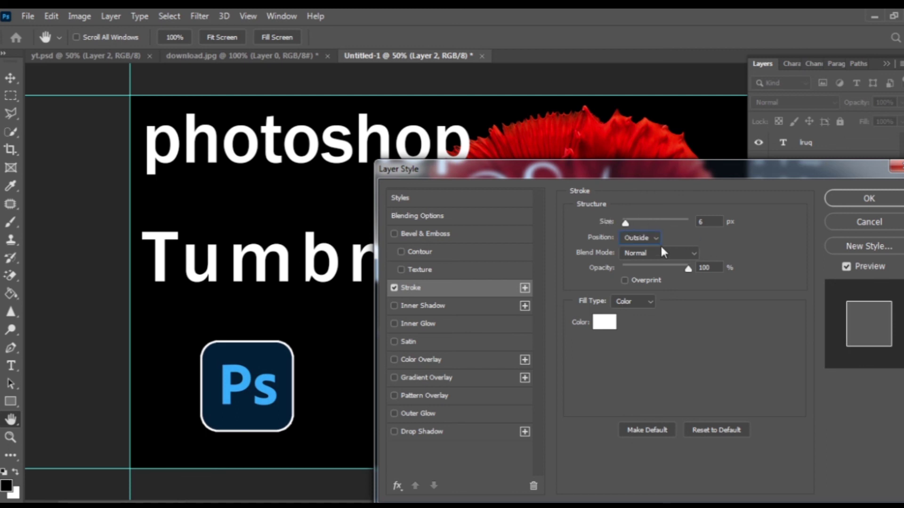
{"action": "left_click_drag", "start_coordinate": [627, 224], "coordinate": [629, 223]}
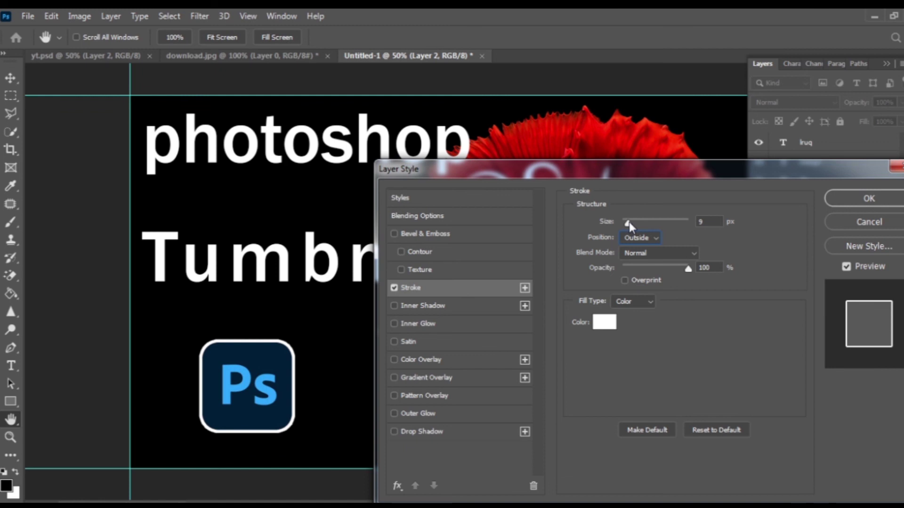
{"action": "key", "text": "Down"}
{"action": "key", "text": "Down"}
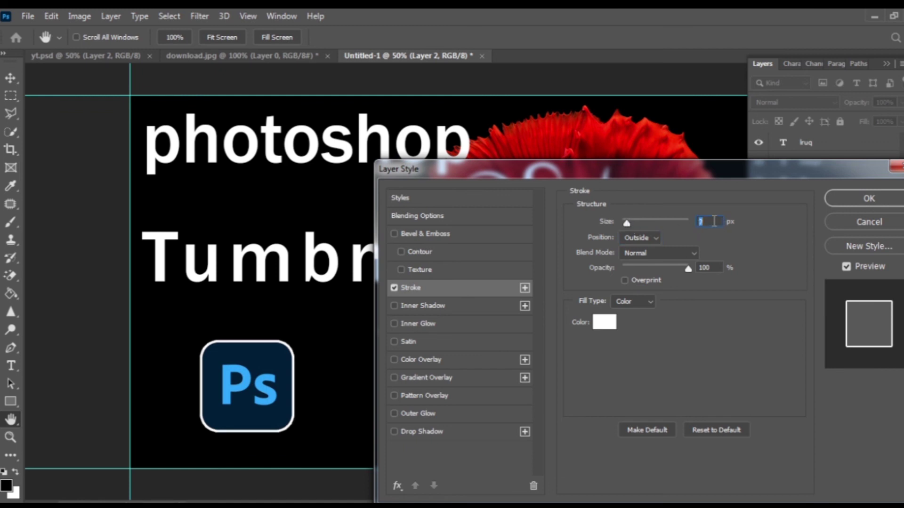
{"action": "key", "text": "Down"}
{"action": "key", "text": "Up"}
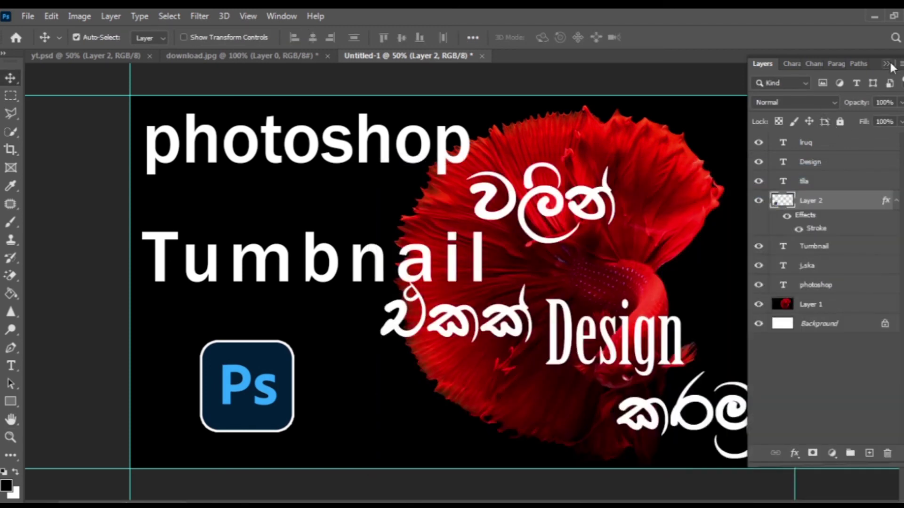
{"action": "key", "text": "shift+Tab"}
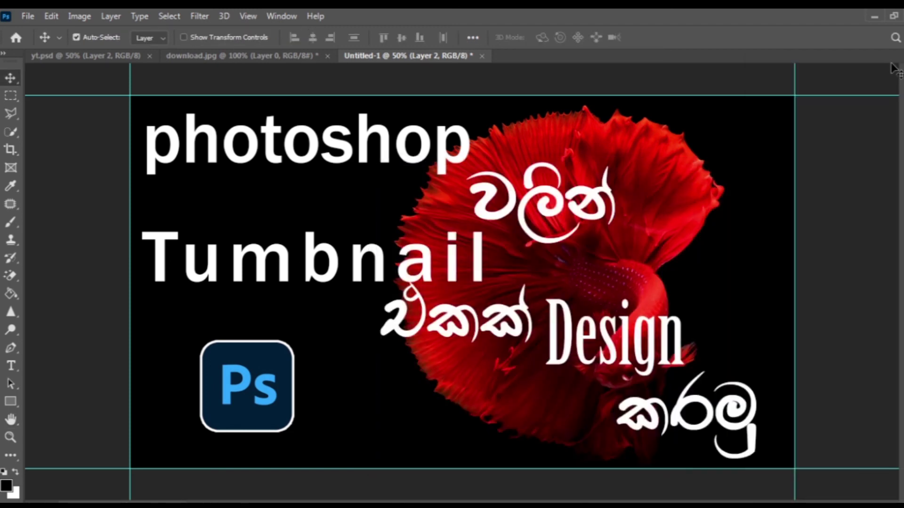